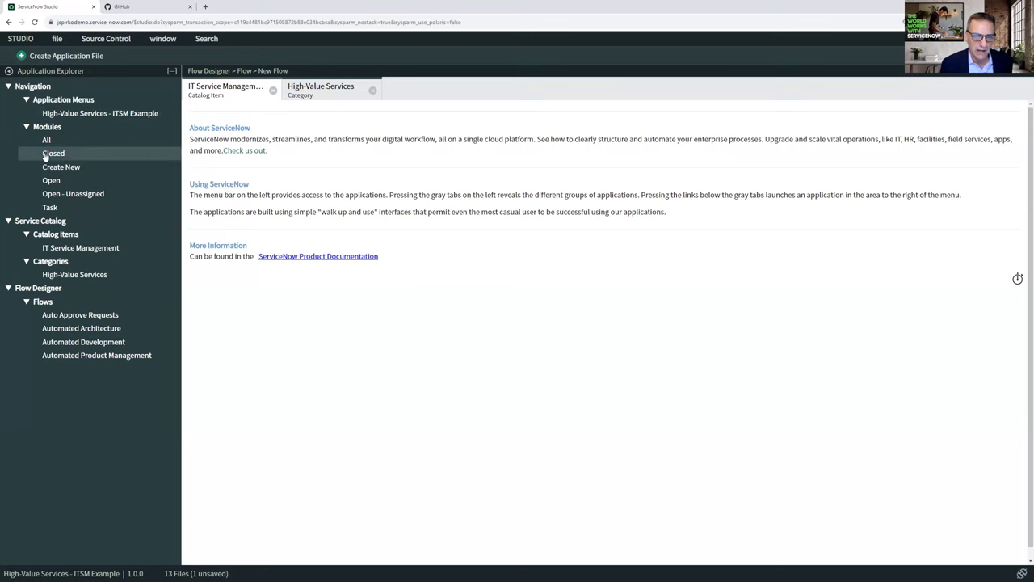
- Open the High-Value Services category record and the Automated Product Management flow, and examine the flow's trigger and actions in an enlarged window
click(64, 252)
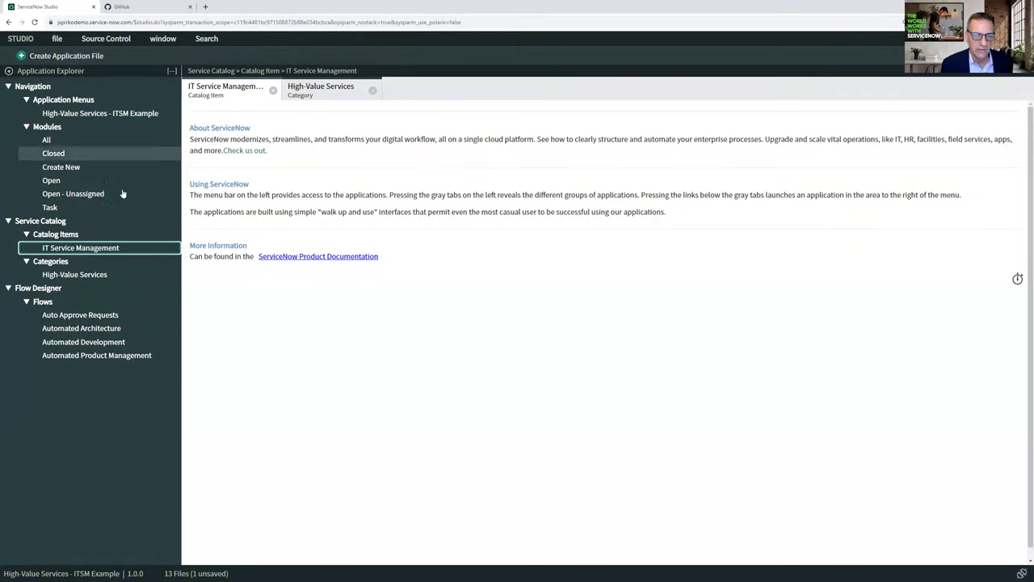
click(68, 276)
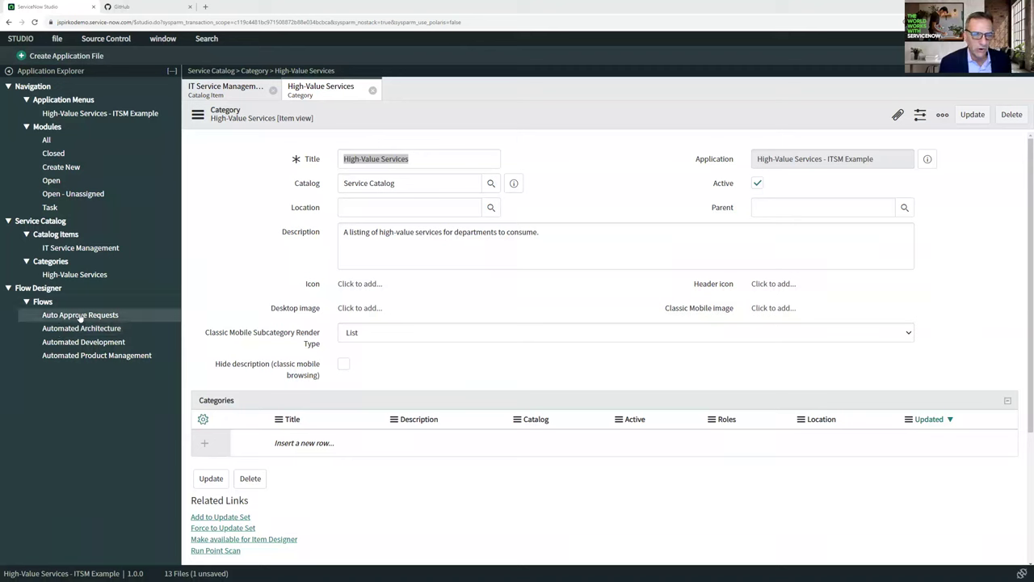
click(69, 335)
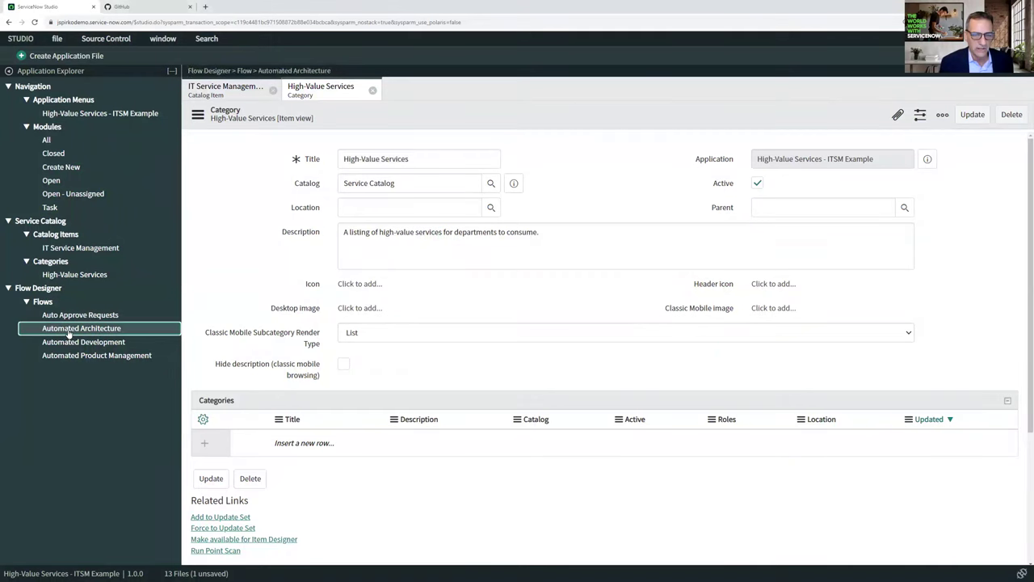
click(75, 356)
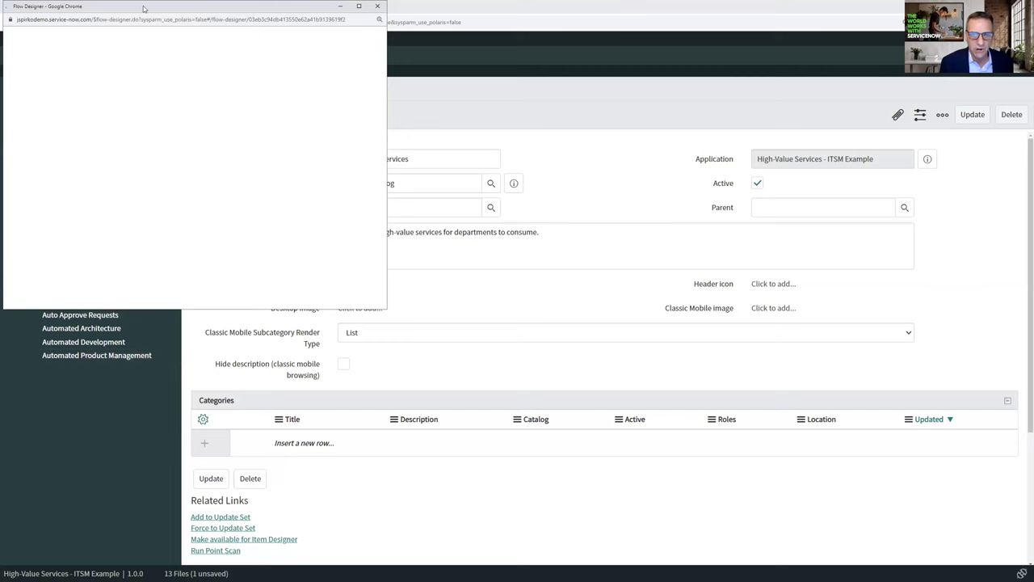
drag(144, 9, 432, 97)
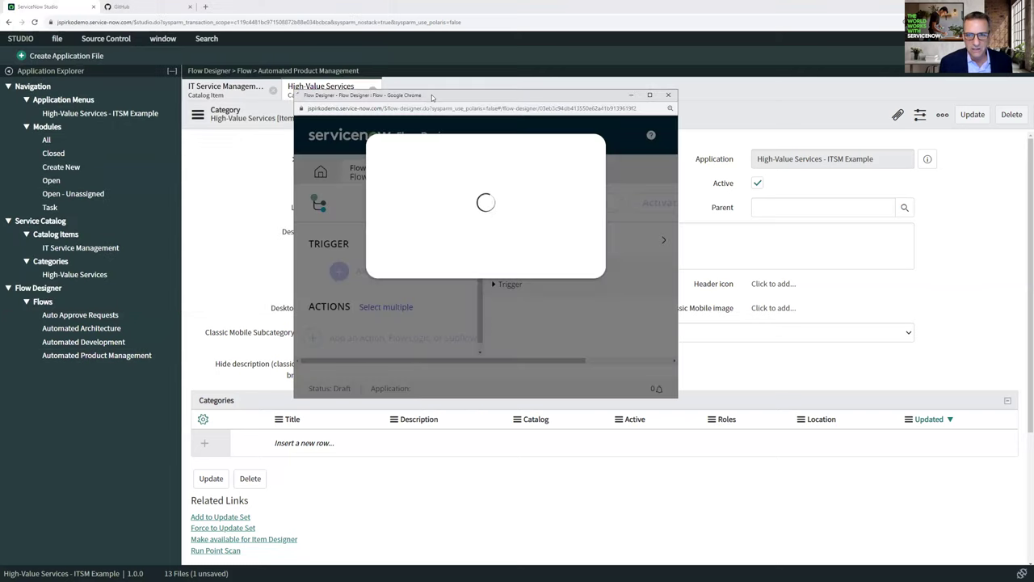
click(651, 95)
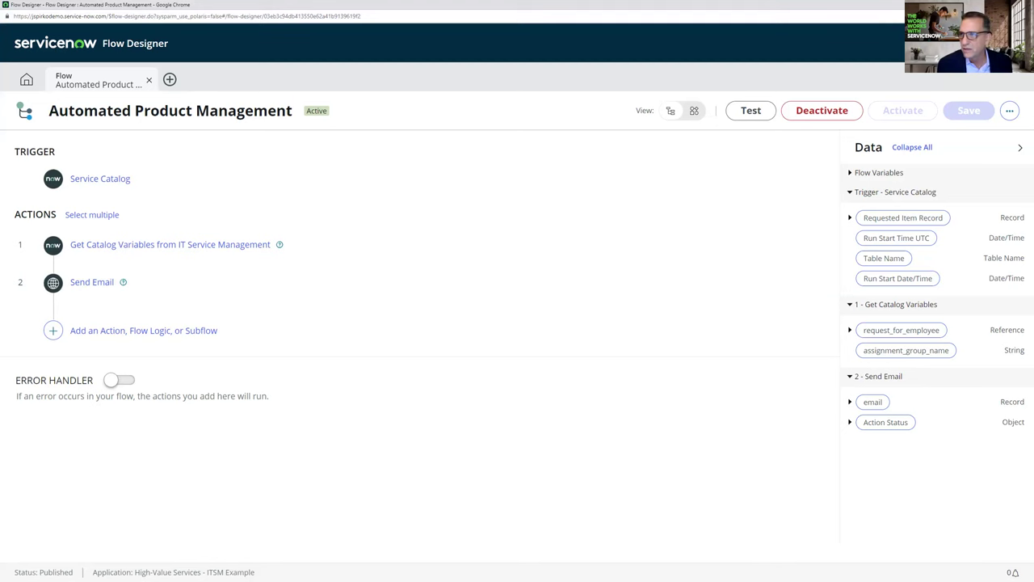
key(super+Down)
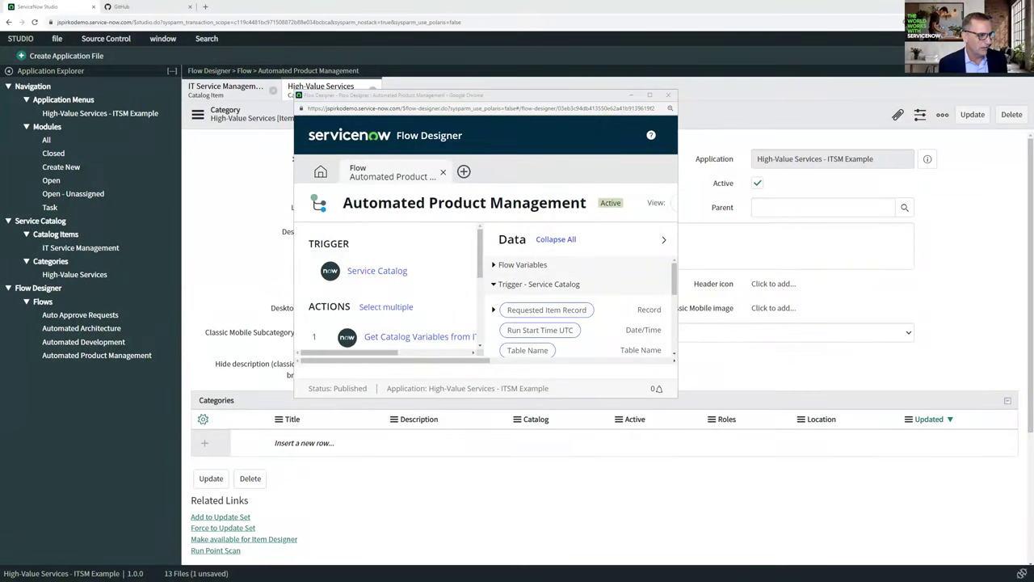
- Switch to the Employee Service Center portal, find the IT Service Management catalog item by searching for ITSM, and open it
key(alt+Tab)
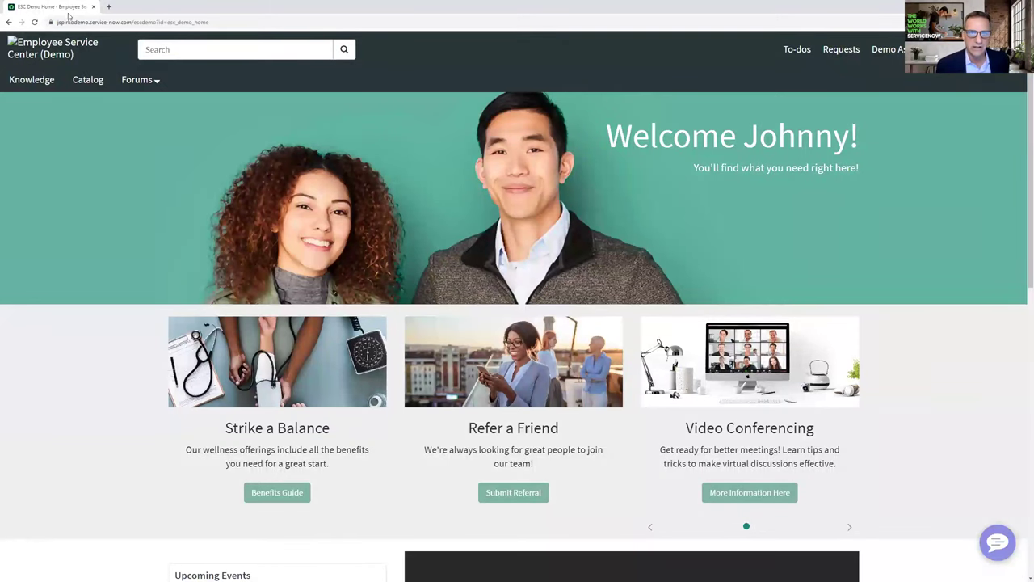
drag(133, 22, 156, 22)
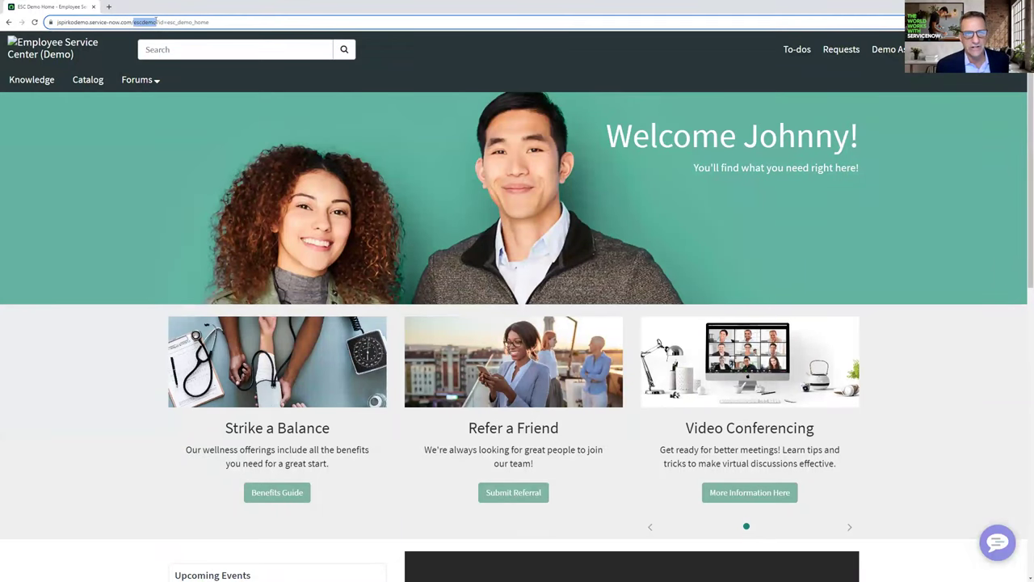
drag(156, 21, 221, 21)
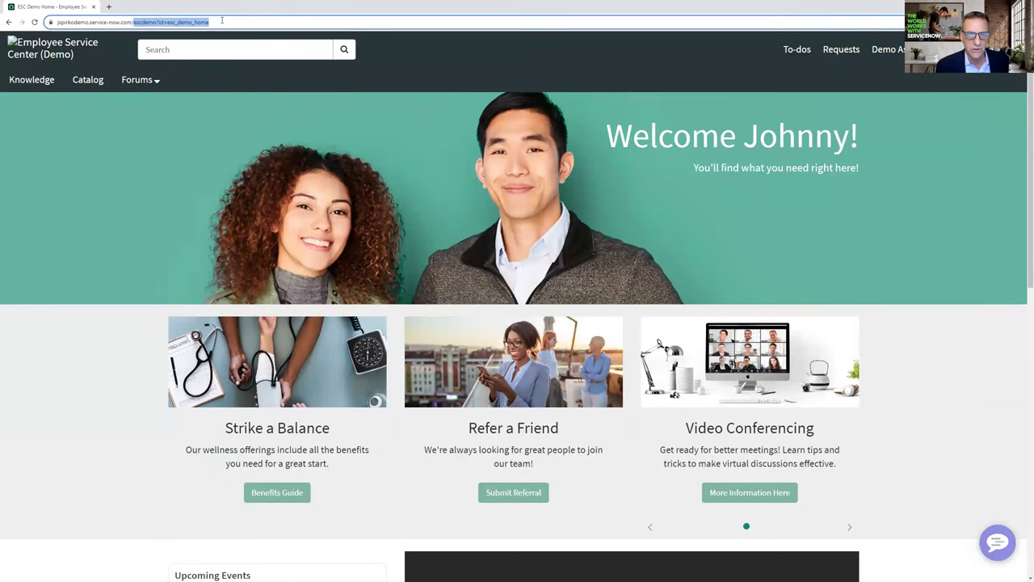
click(214, 49)
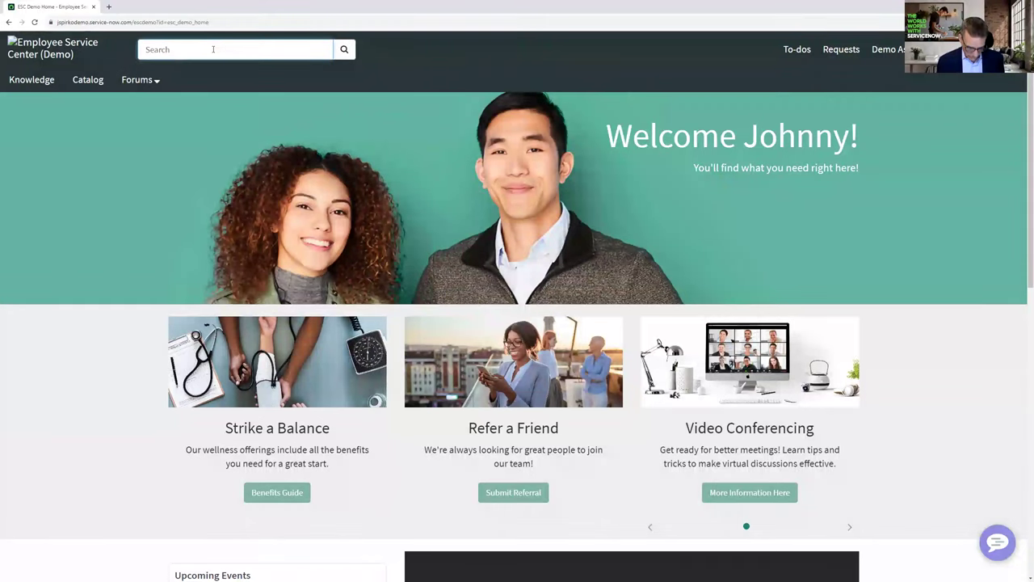
text(ITSM)
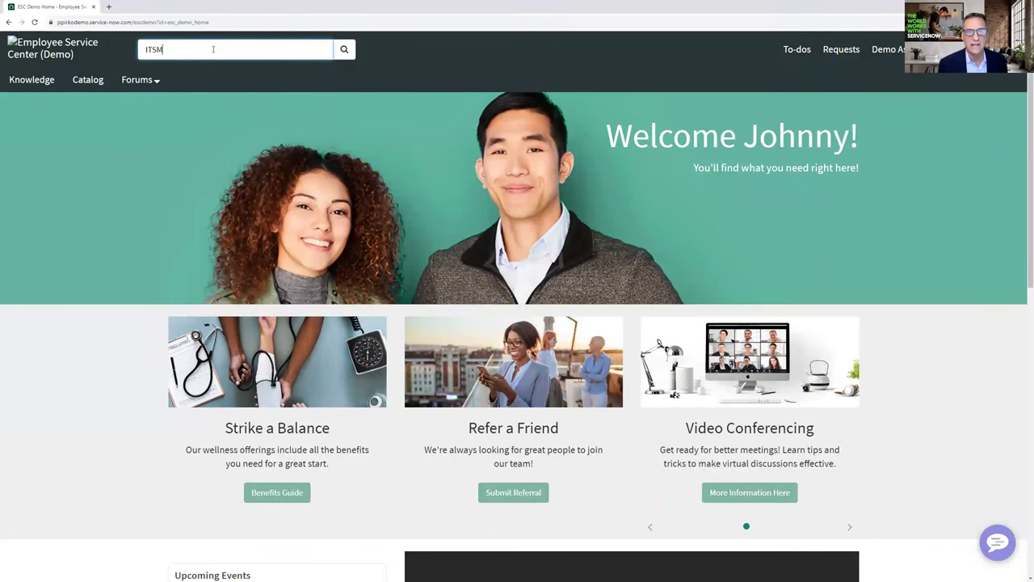
key(Return)
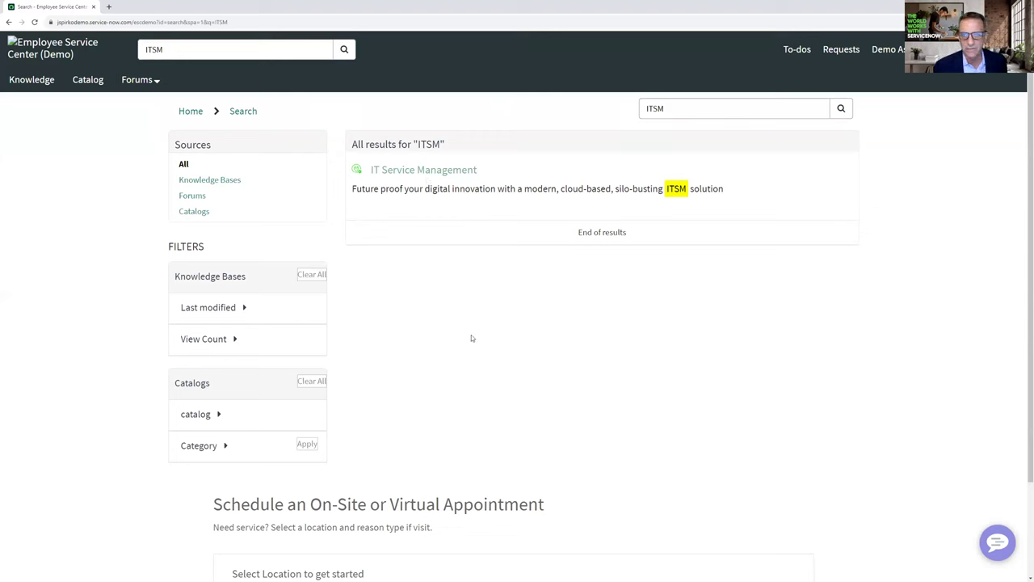
click(402, 176)
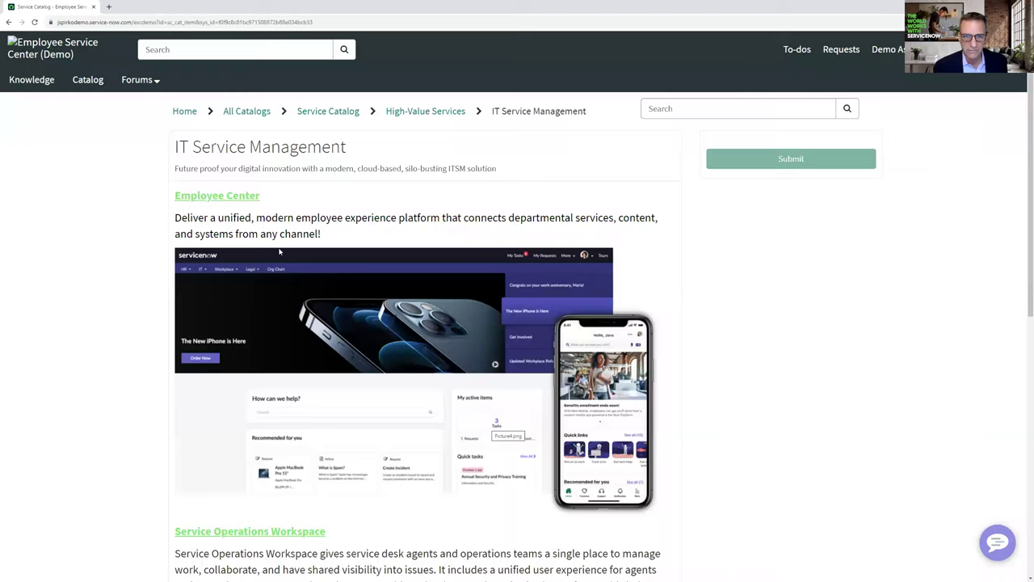
- Read through the catalog item's Employee Center and Service Operations Workspace descriptions as far as the request questions
scroll(280, 252, down, 1)
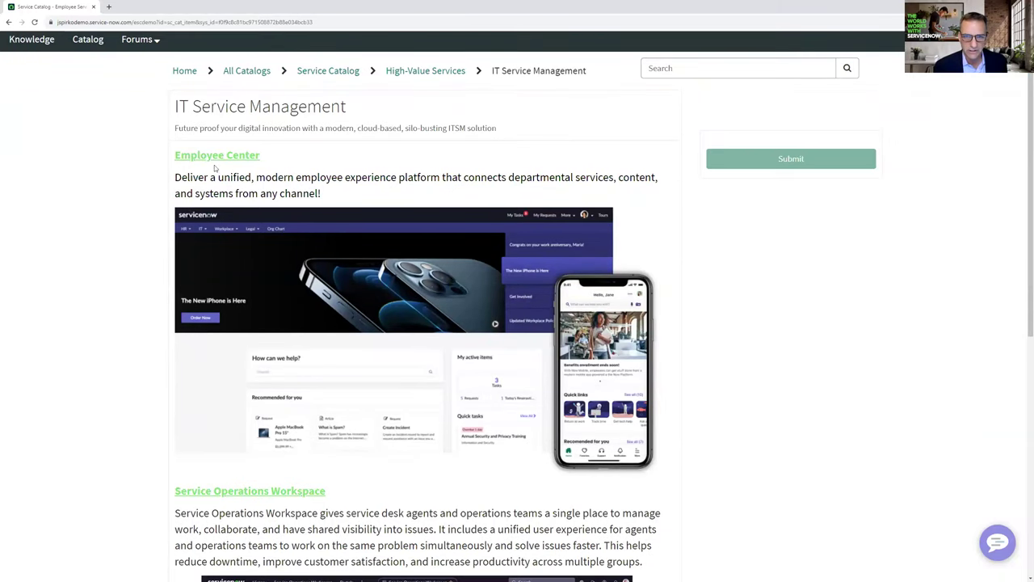
scroll(282, 155, down, 2)
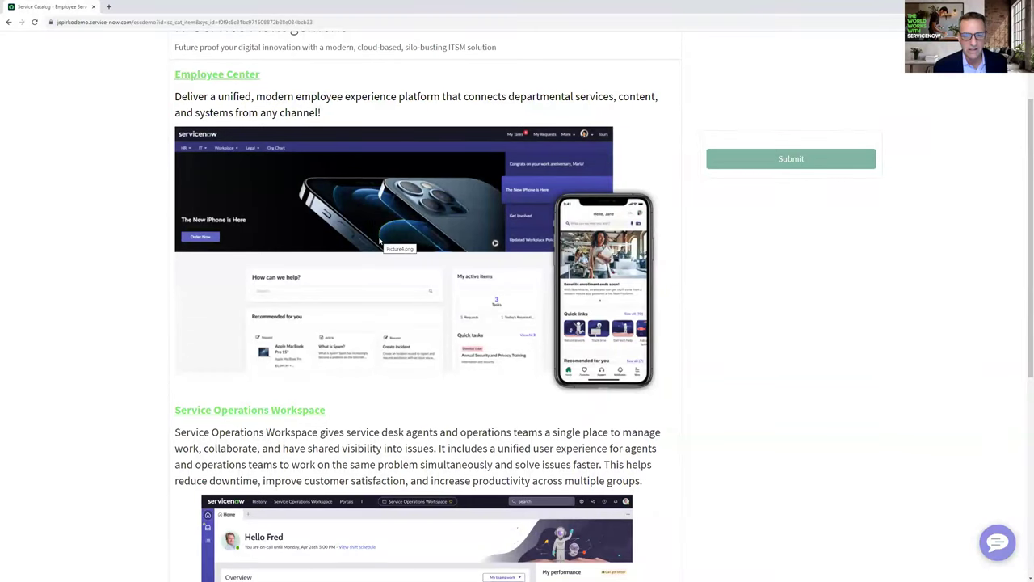
scroll(383, 235, down, 2)
scroll(389, 232, down, 1)
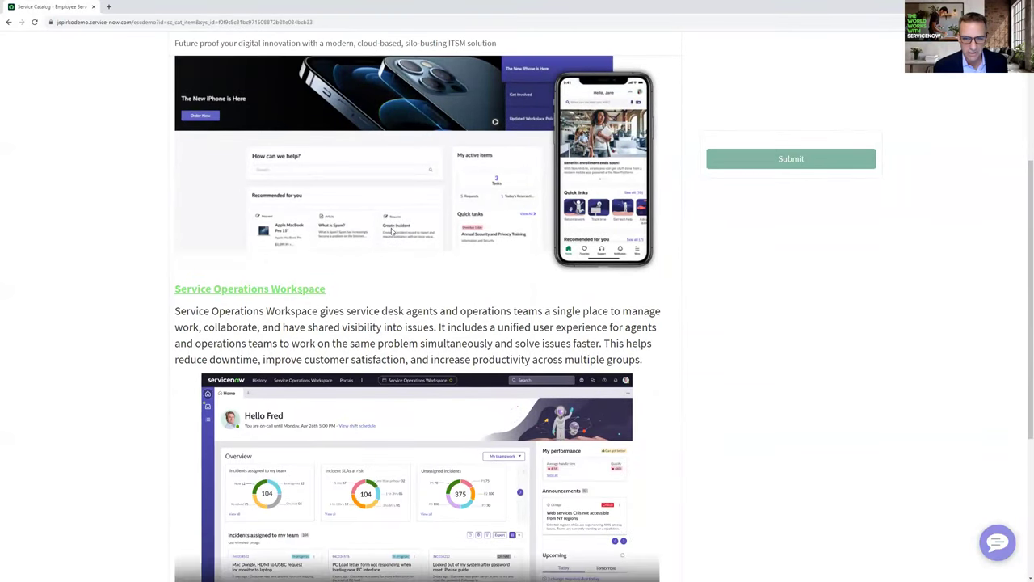
scroll(392, 231, down, 2)
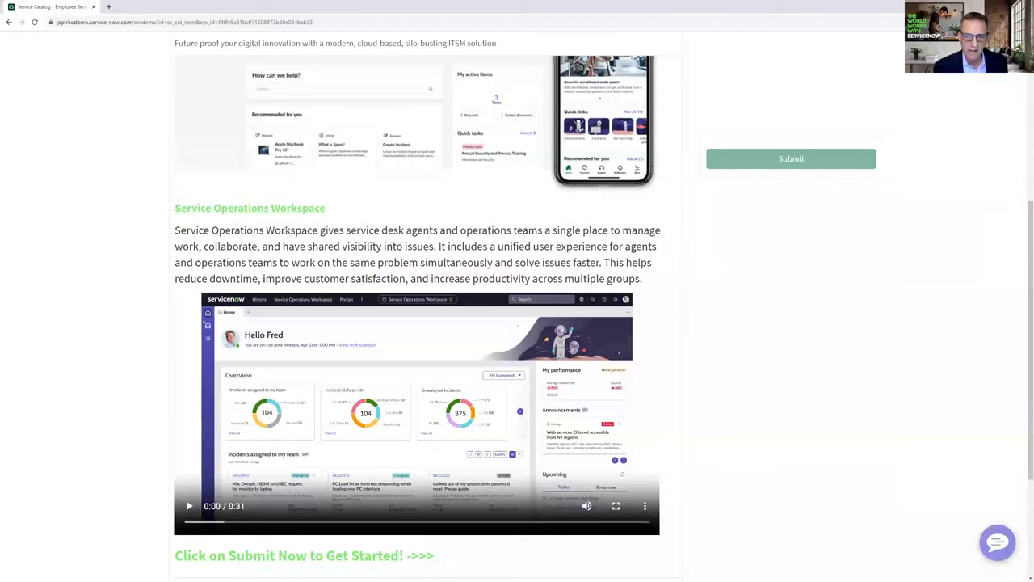
drag(287, 230, 301, 263)
scroll(323, 294, down, 1)
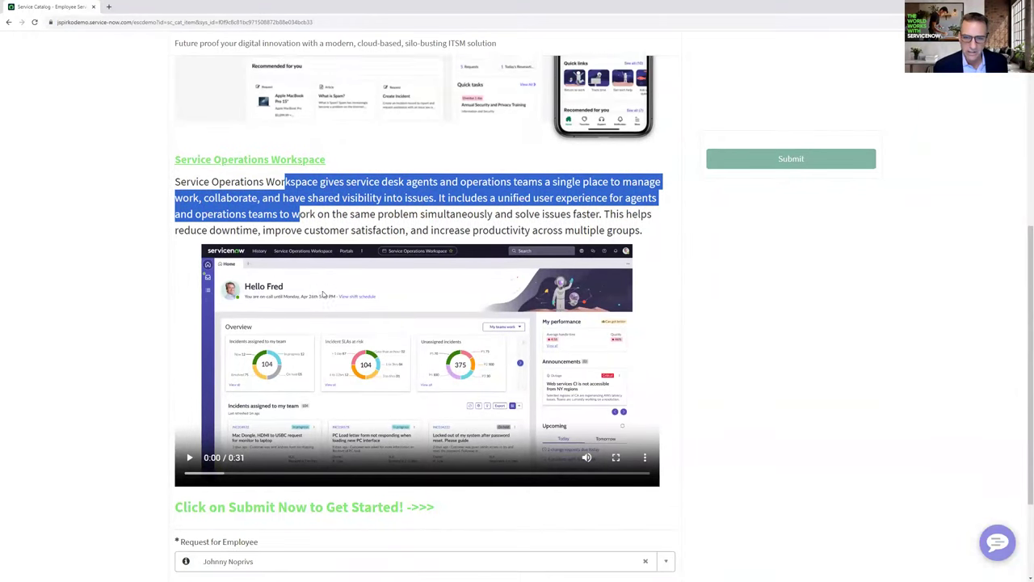
scroll(322, 293, down, 2)
scroll(350, 233, down, 2)
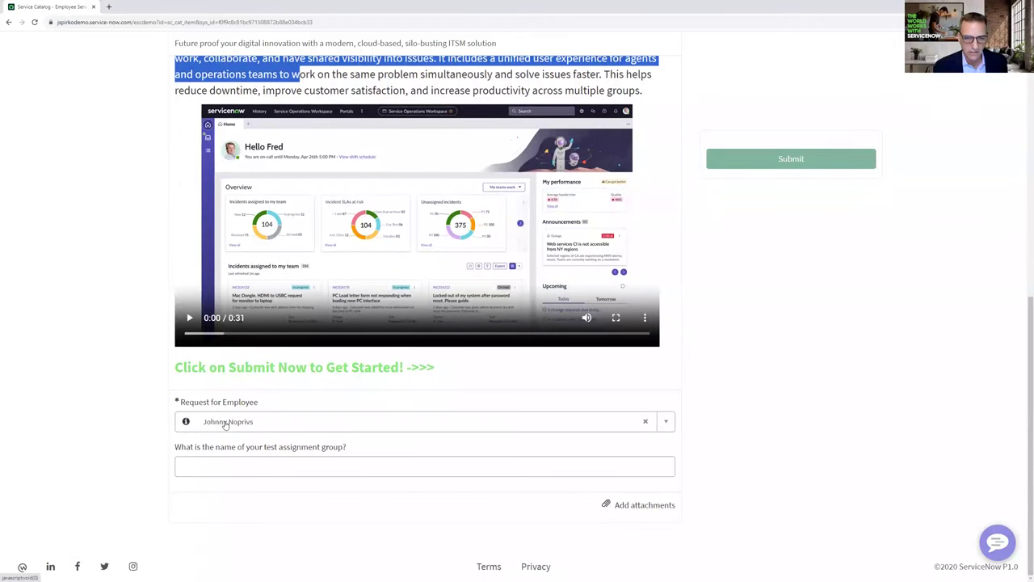
- Enter a group named after the employee as the test assignment group and recheck the item's description
click(225, 469)
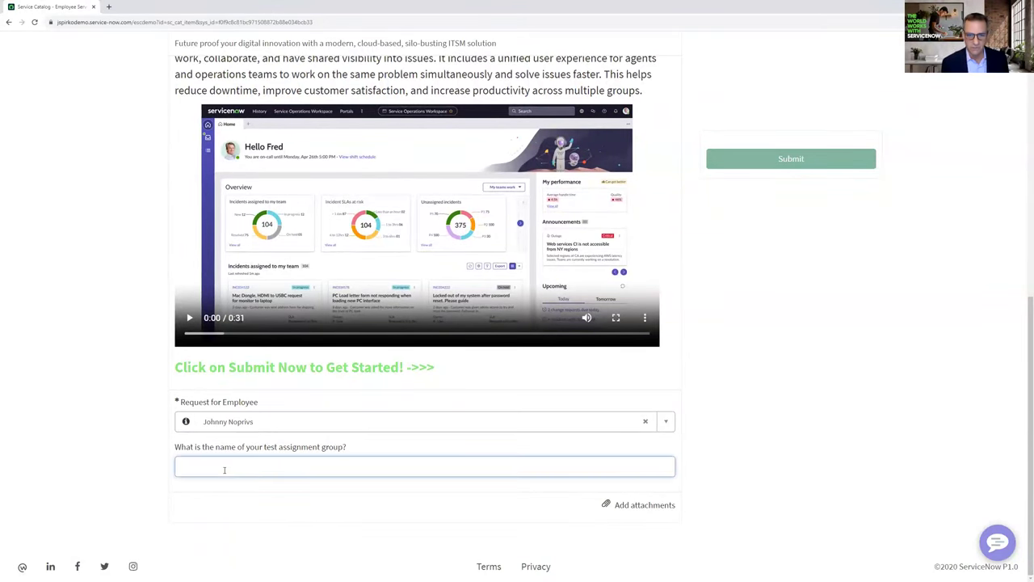
text(Joh)
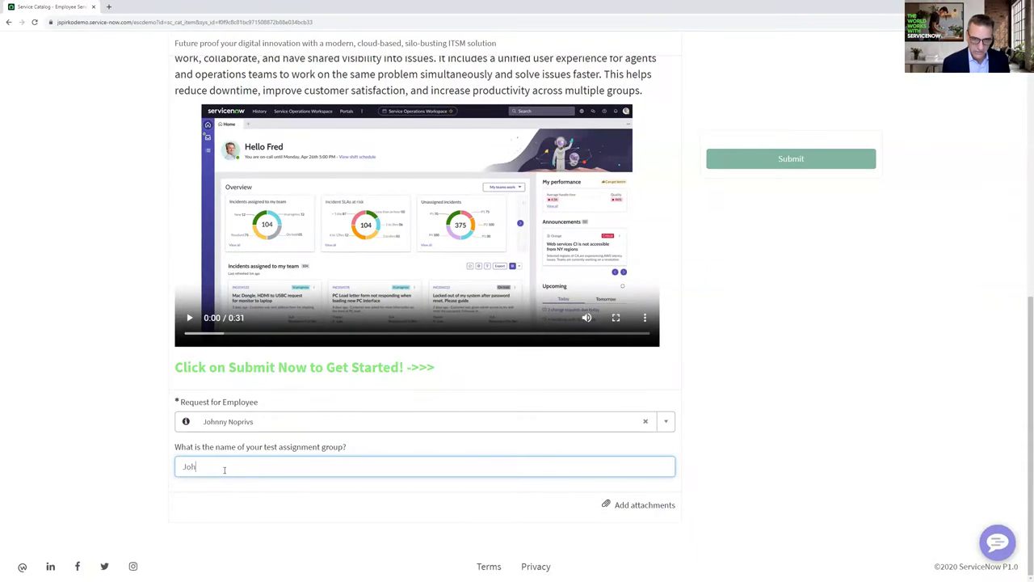
text(nny' G)
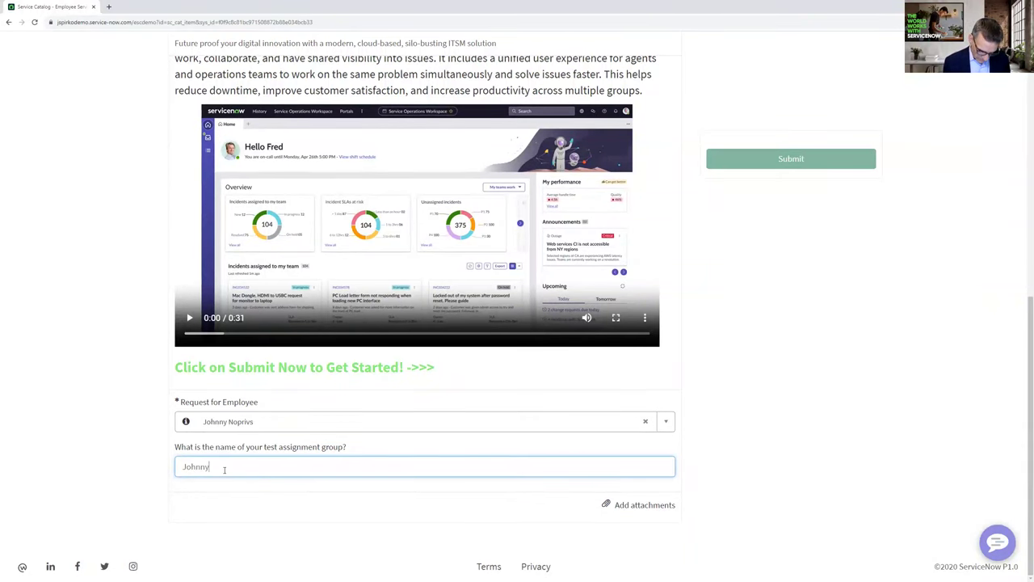
text(p)
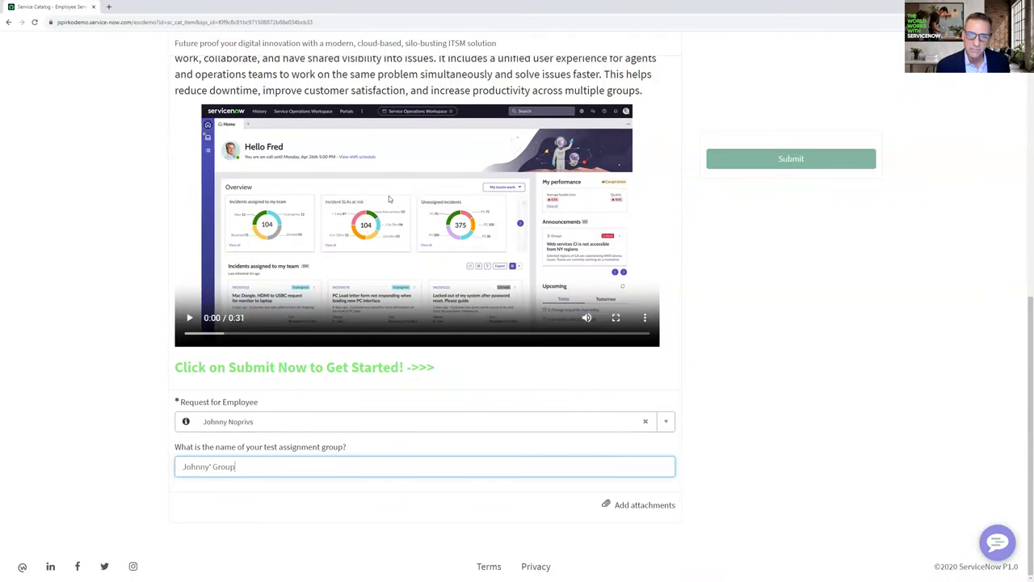
scroll(388, 196, up, 1)
scroll(389, 197, up, 5)
scroll(392, 205, down, 2)
scroll(392, 207, down, 5)
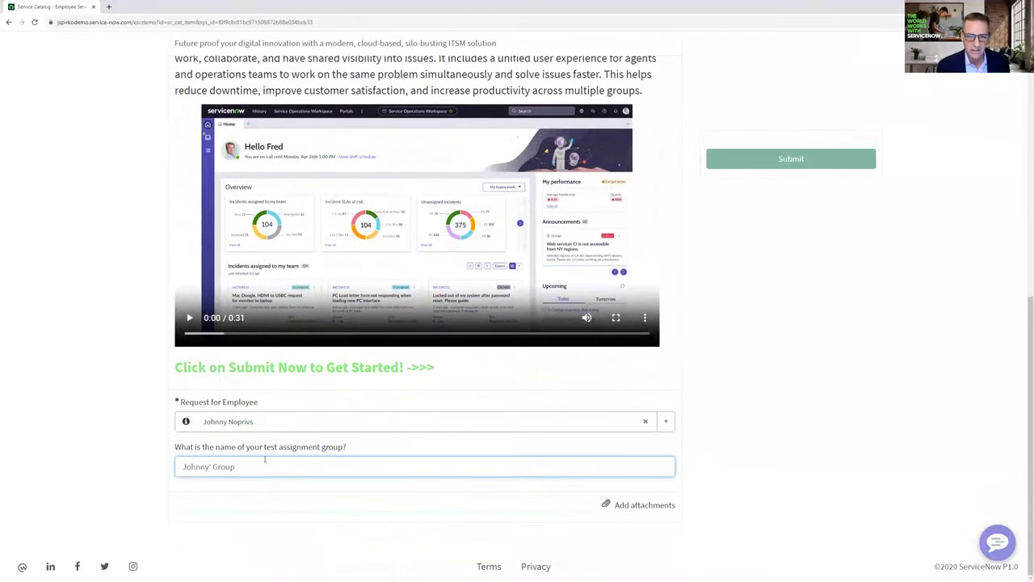
- Set the test assignment group name to Finance and submit the IT Service Management request
drag(237, 468, 179, 464)
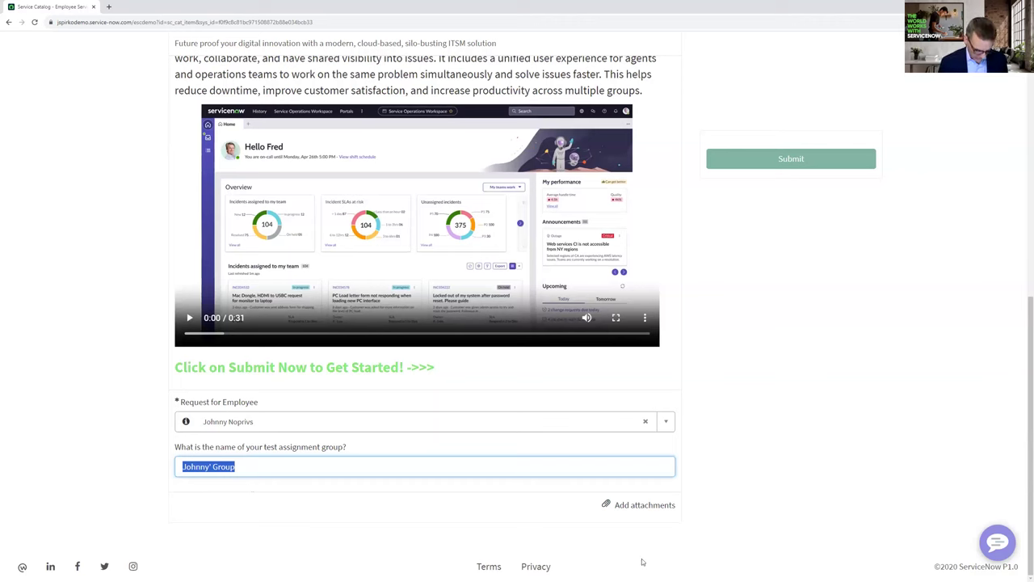
text(Fina)
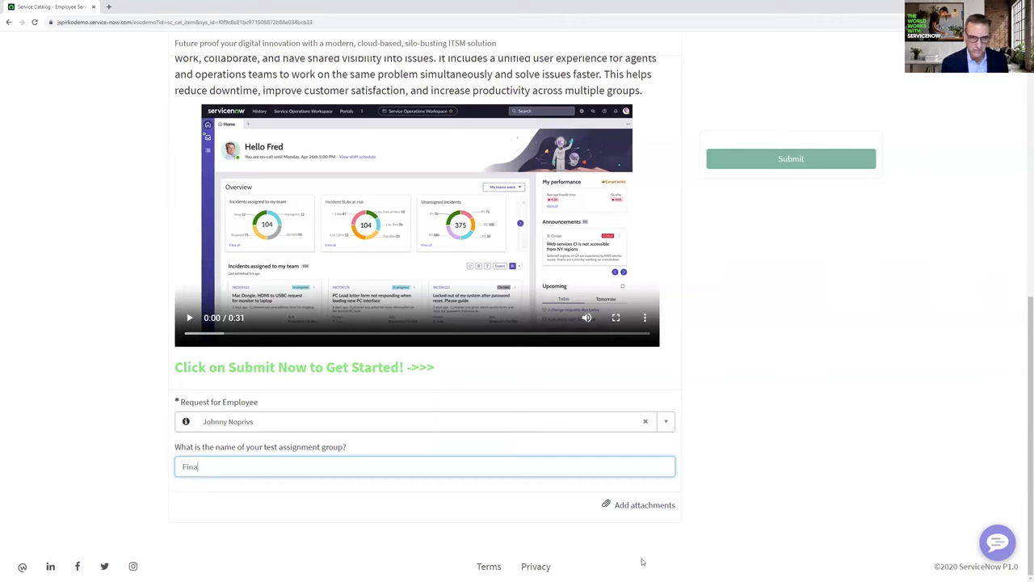
text(nce)
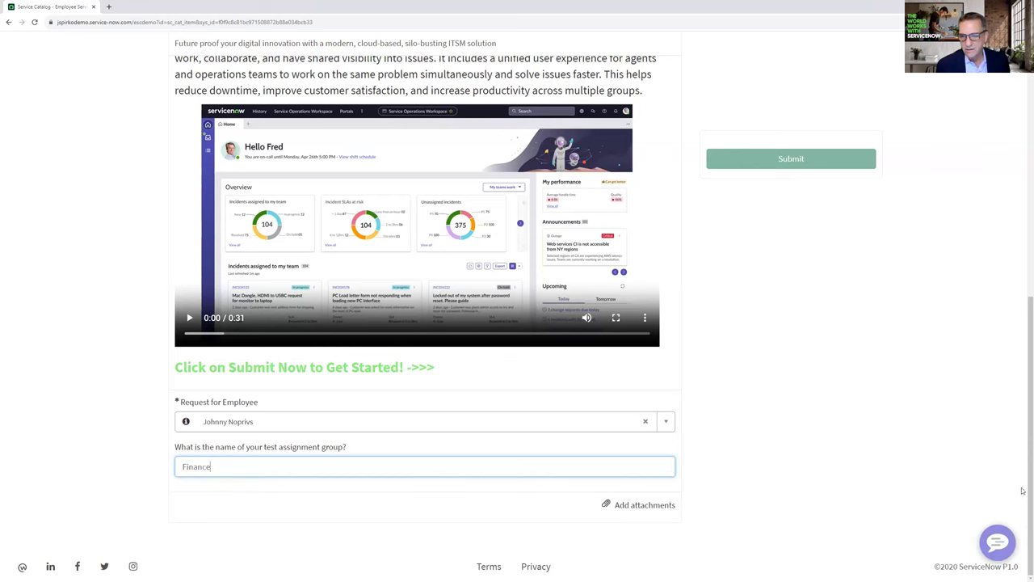
click(752, 409)
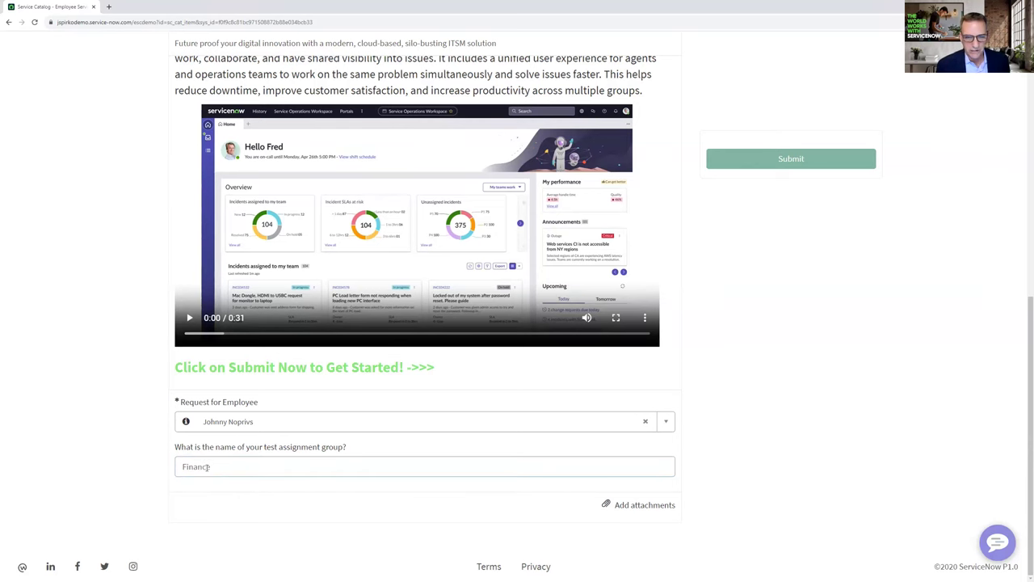
click(794, 163)
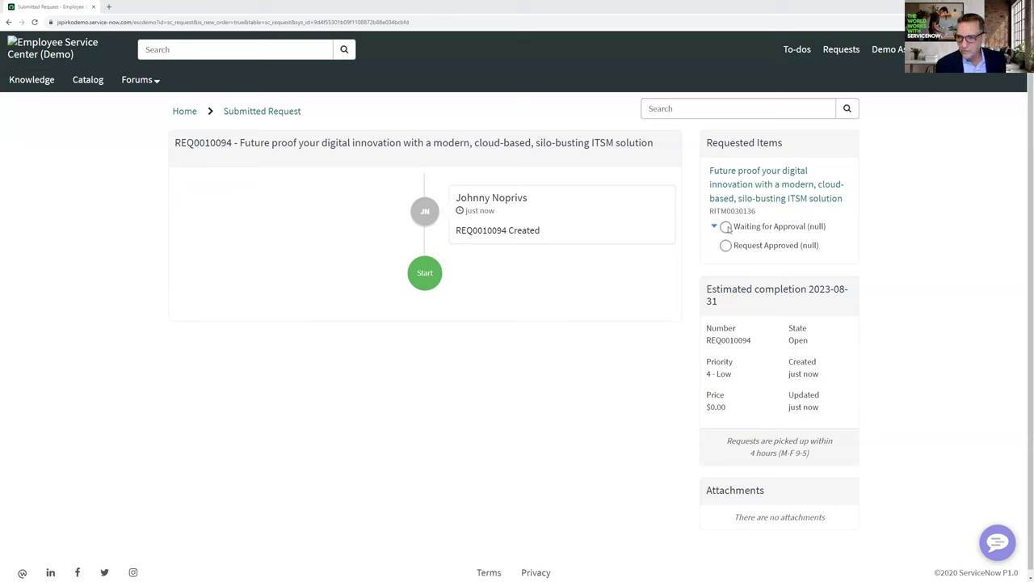
- Reload the submitted request page and check the approval stages of the requested item
right_click(124, 186)
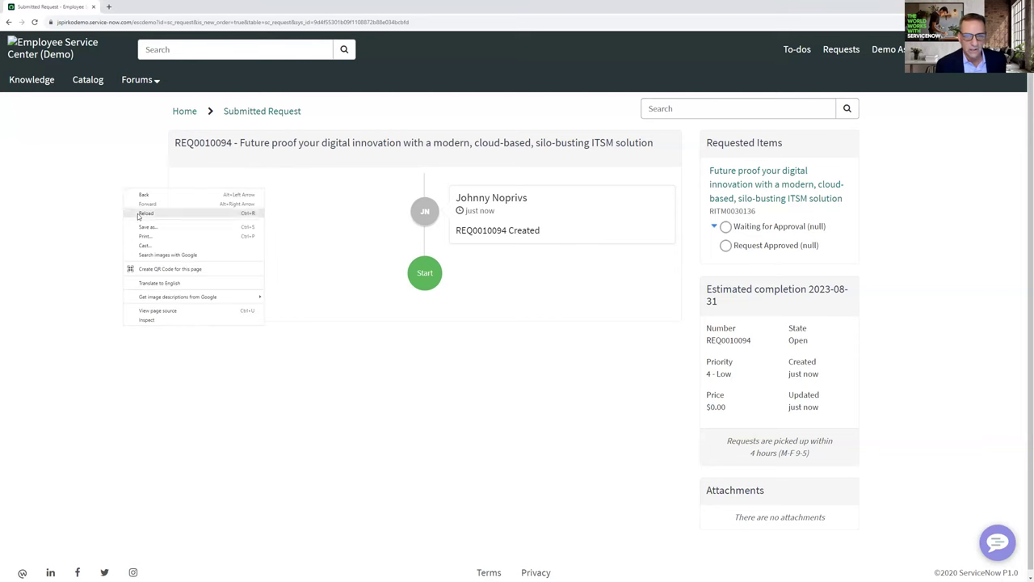
click(137, 214)
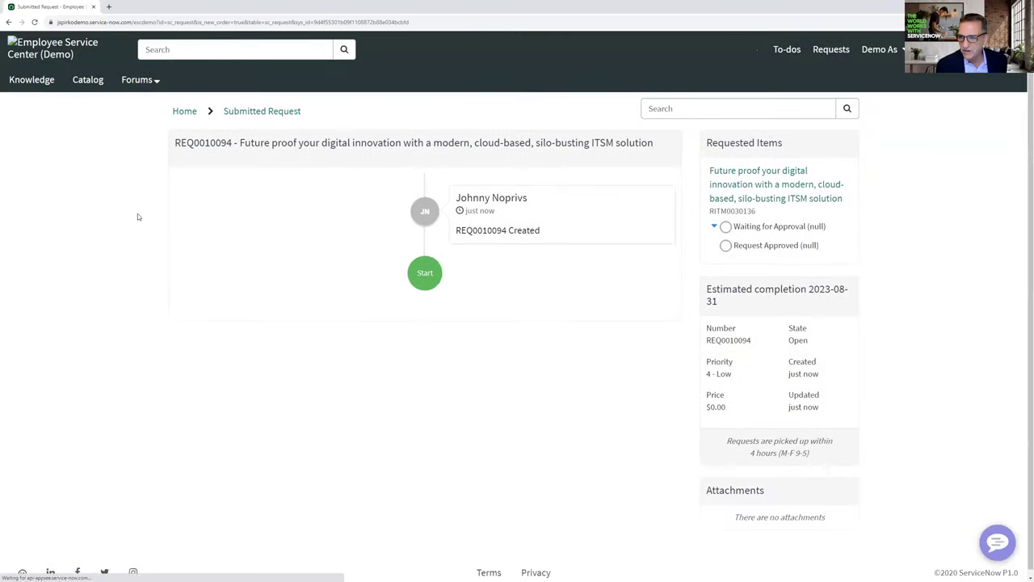
click(714, 227)
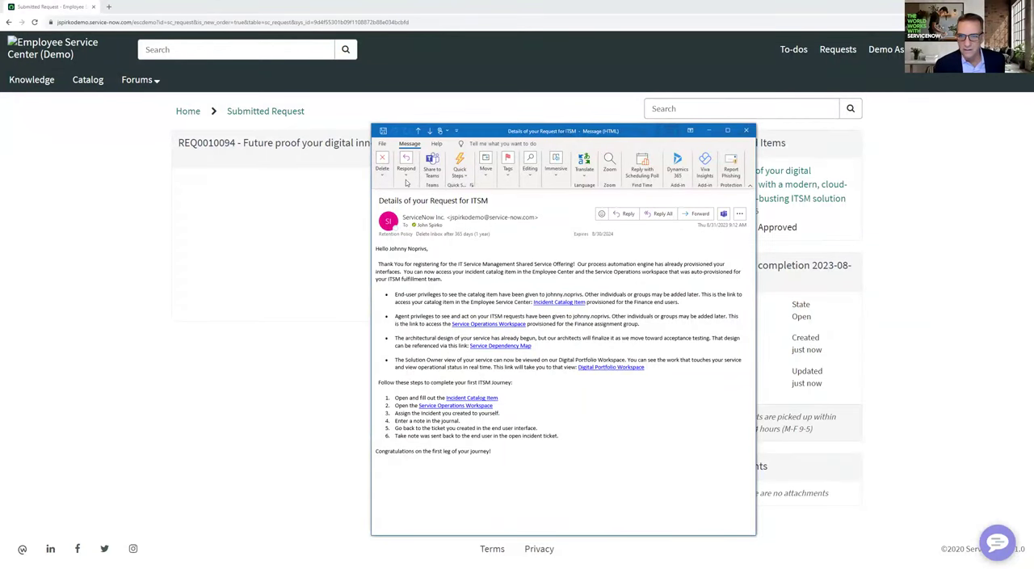
- Enlarge the request details email and read its greeting, introduction and end-user privileges paragraph
click(727, 130)
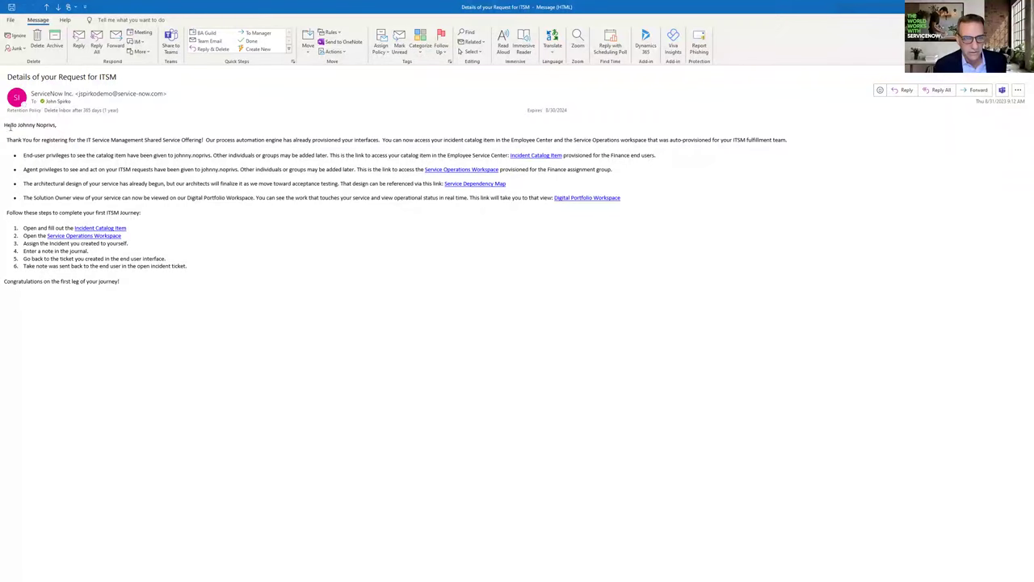
drag(5, 125, 82, 132)
drag(150, 141, 625, 135)
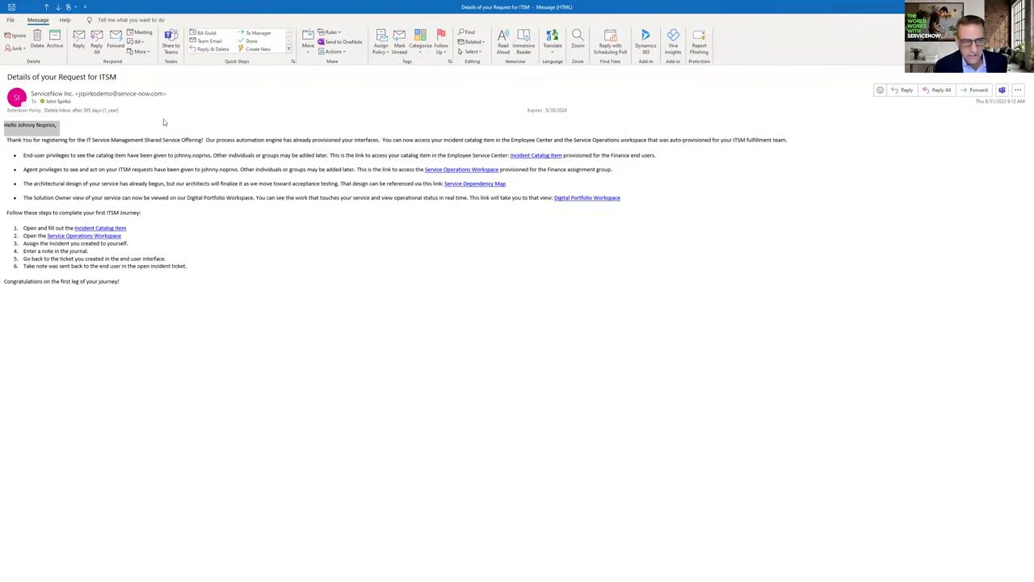
drag(35, 156, 224, 155)
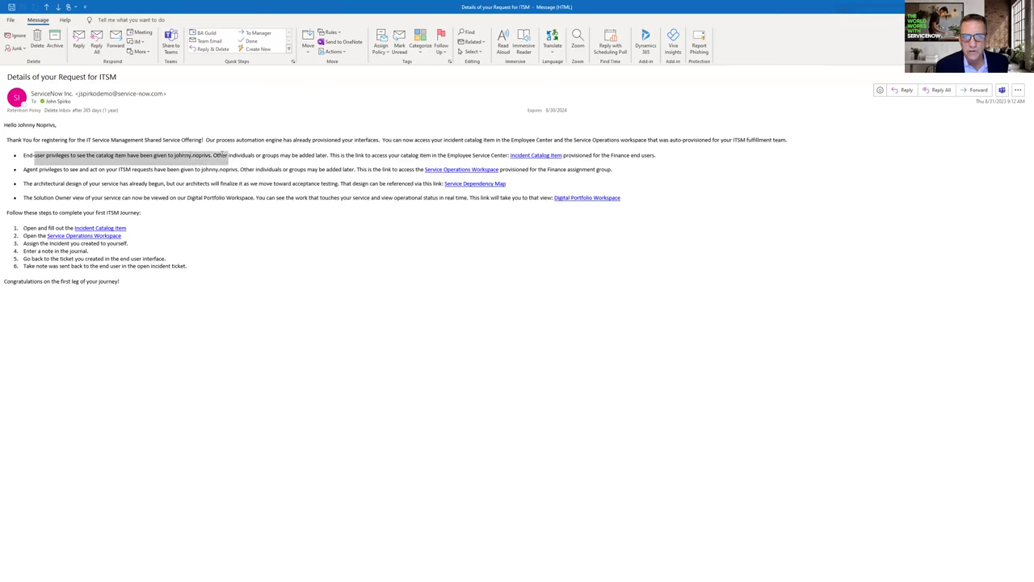
click(298, 154)
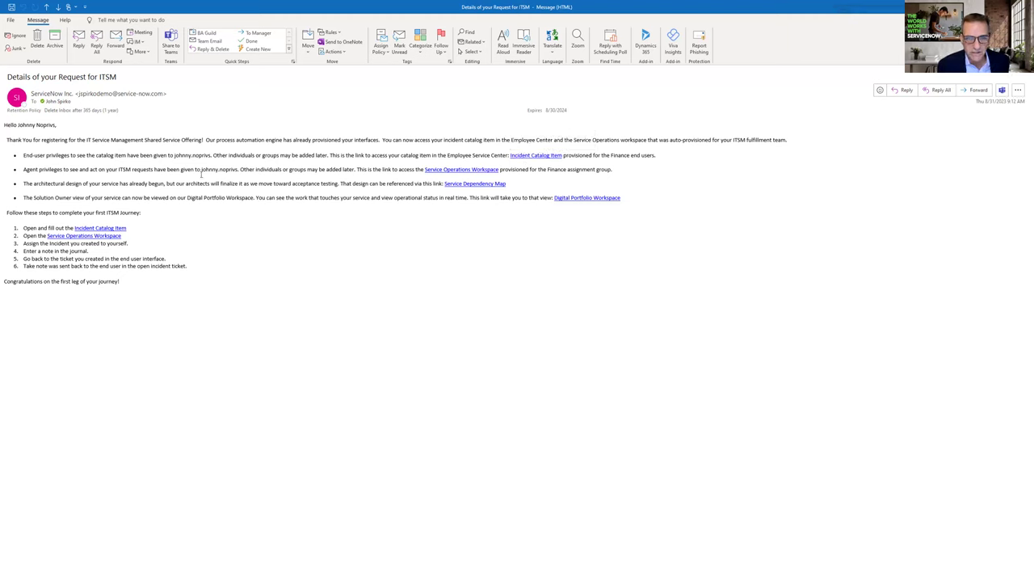
- Follow the email's Service Operations Workspace link and the Incident Catalog Item link in the first journey step
click(442, 172)
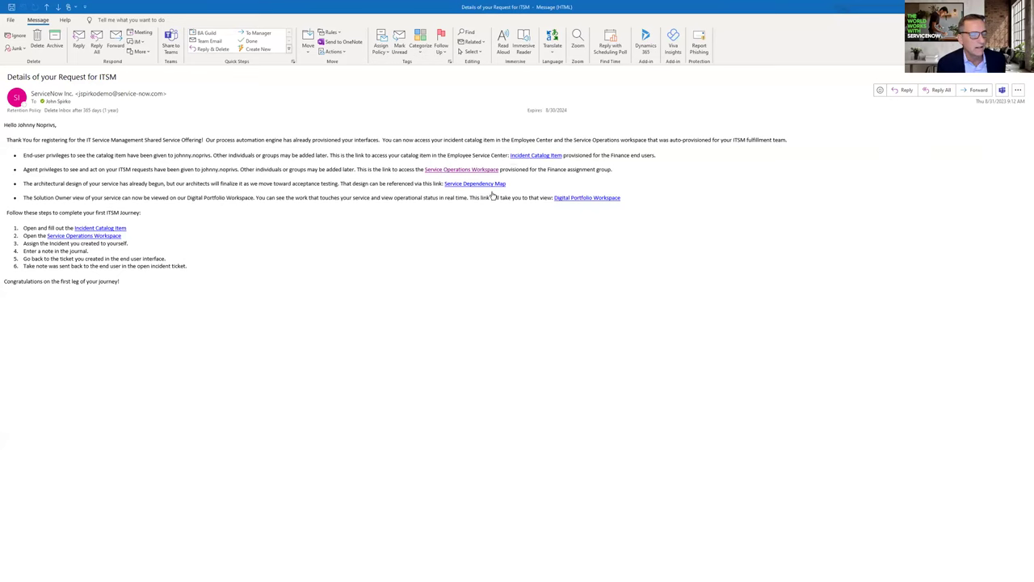
click(469, 169)
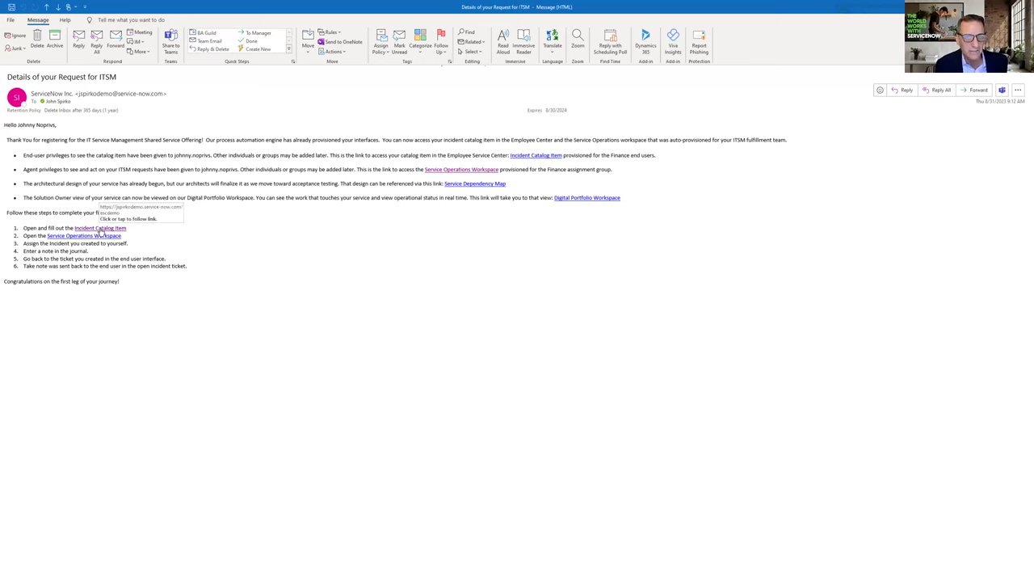
click(86, 226)
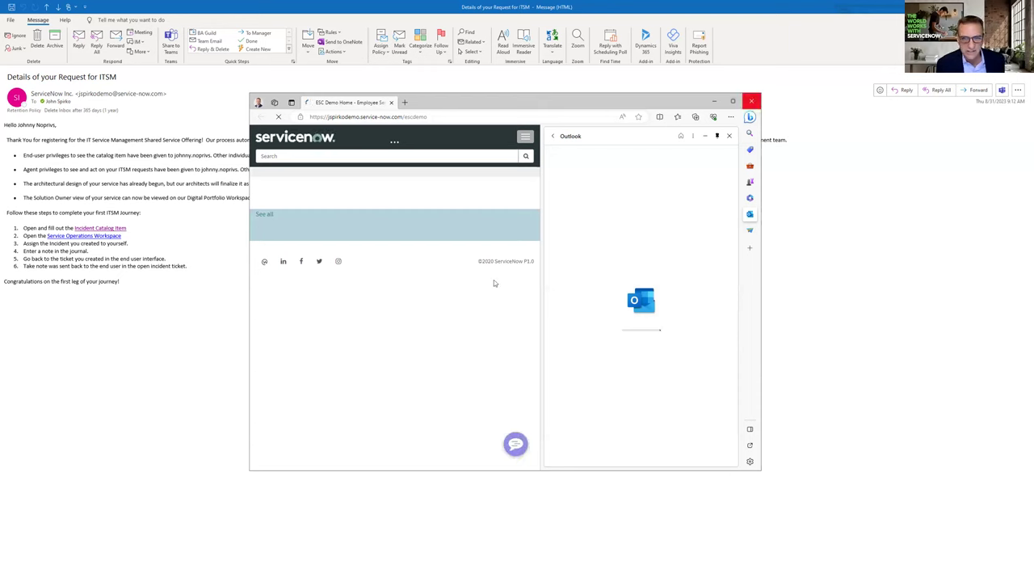
- Close the Outlook side pane in the new portal window, move the window clear of the email and check its address
click(729, 136)
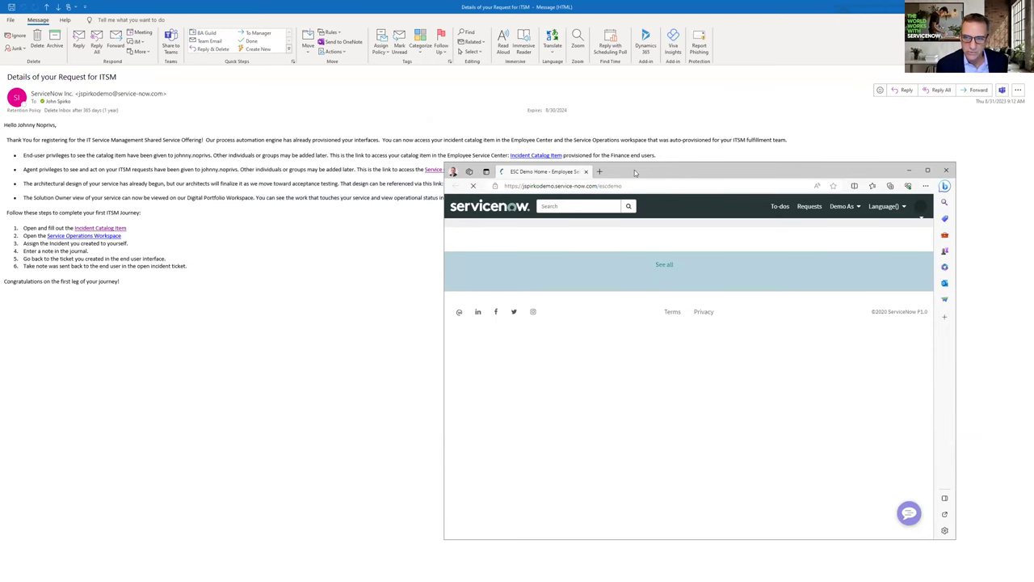
drag(634, 170, 645, 210)
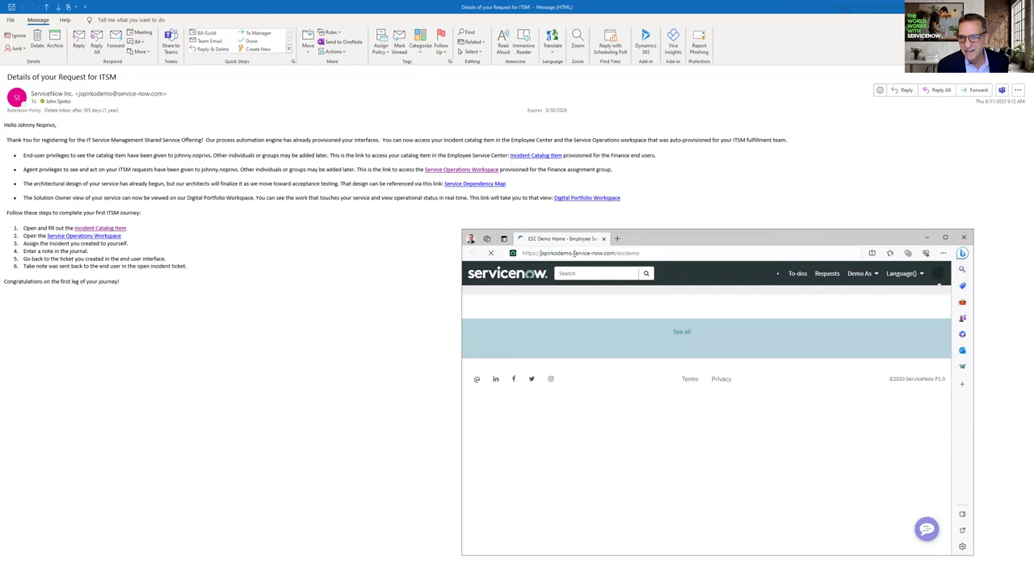
drag(588, 254, 540, 254)
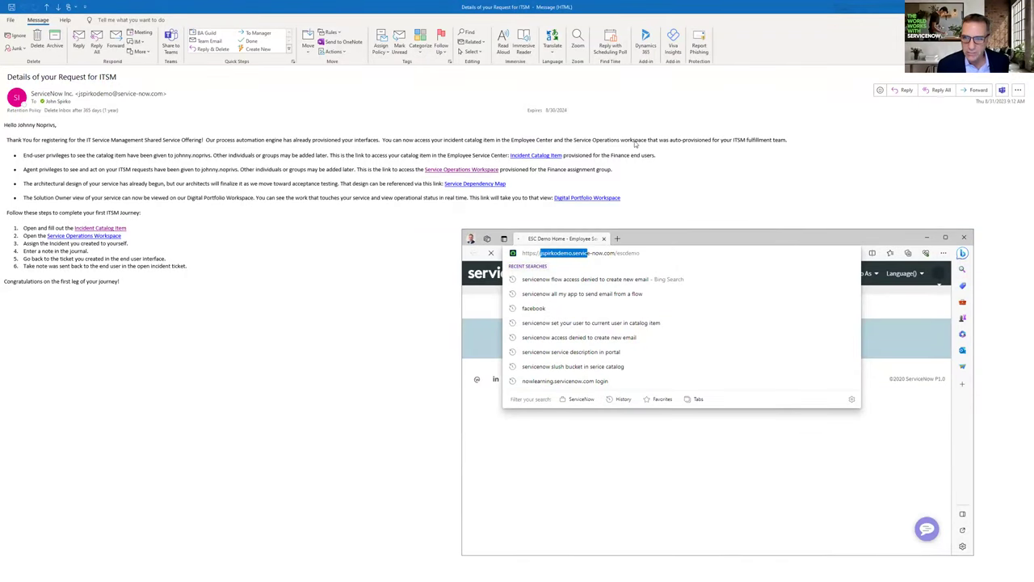
click(503, 76)
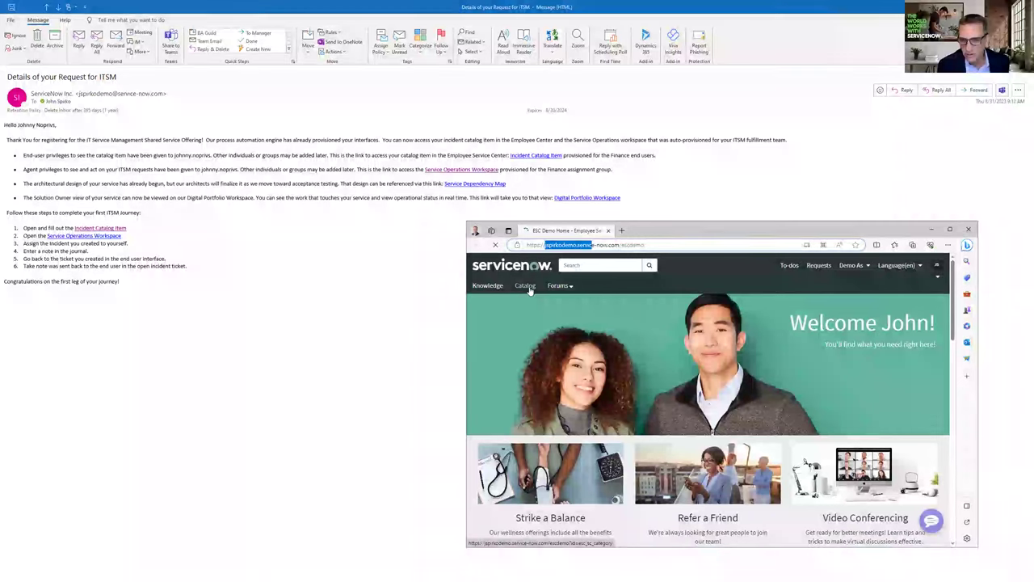
- Open the portal's catalog listing and examine its categories and the portal name in the page address
click(527, 288)
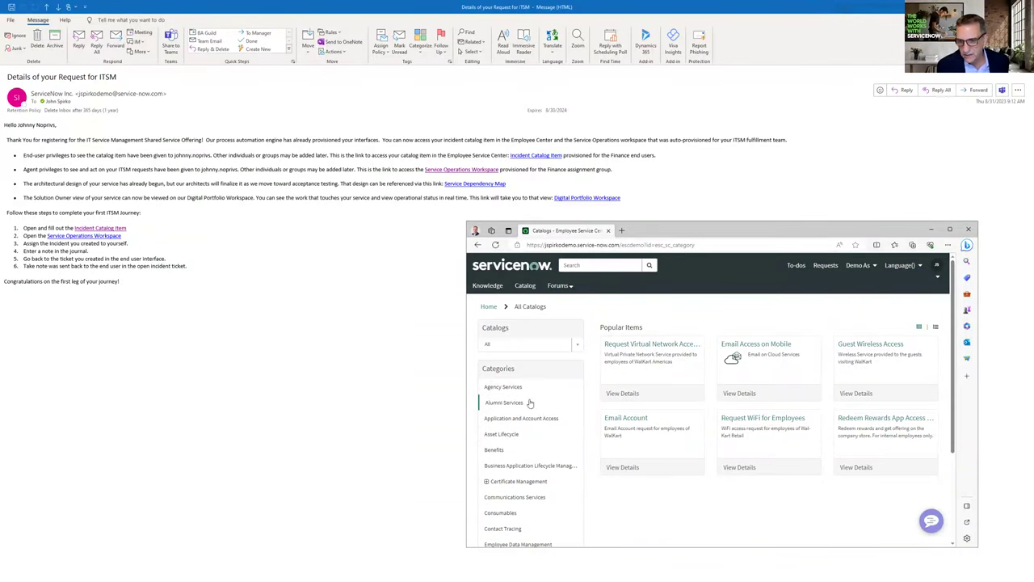
click(504, 391)
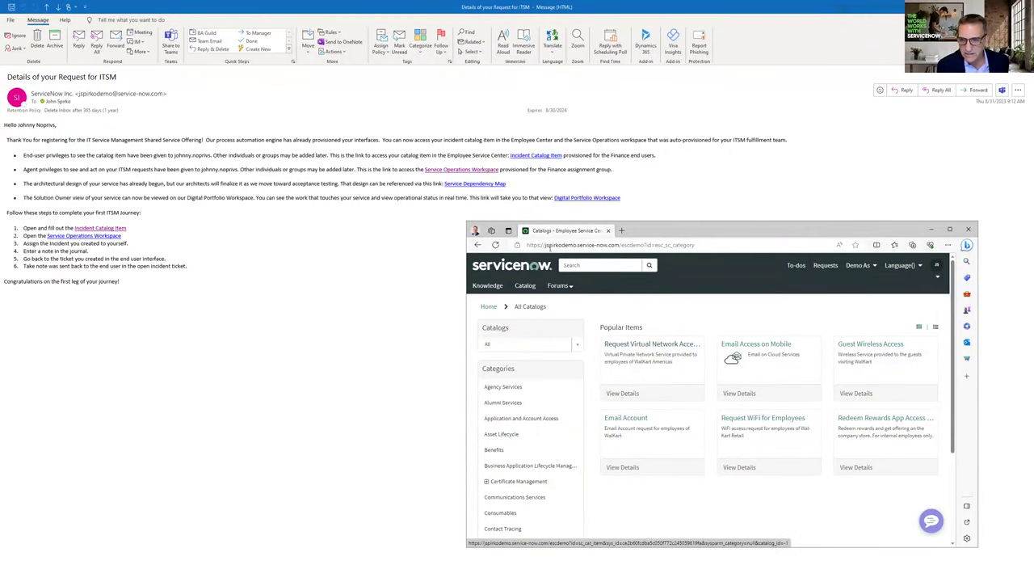
click(696, 244)
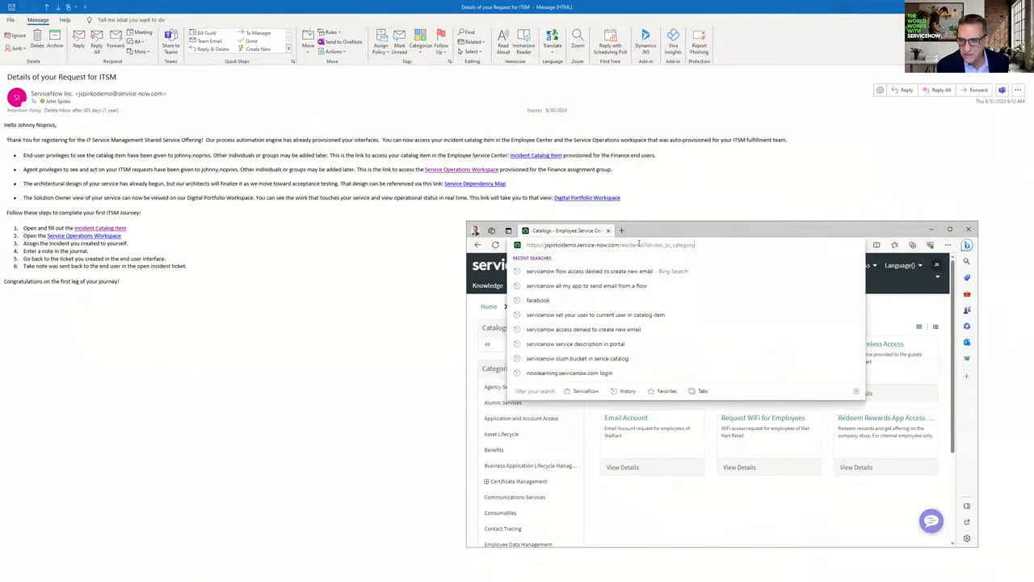
drag(697, 245, 640, 245)
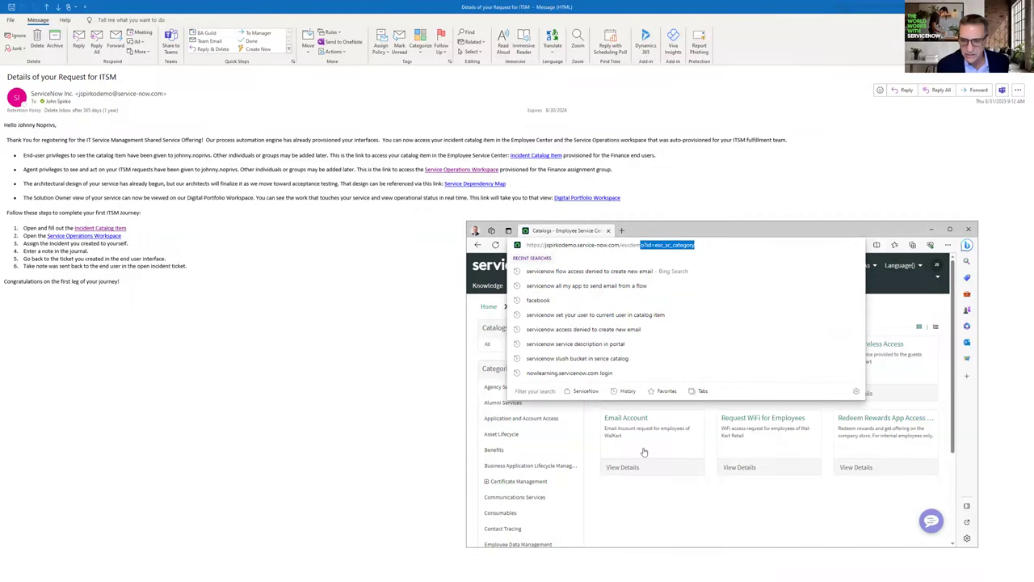
click(722, 500)
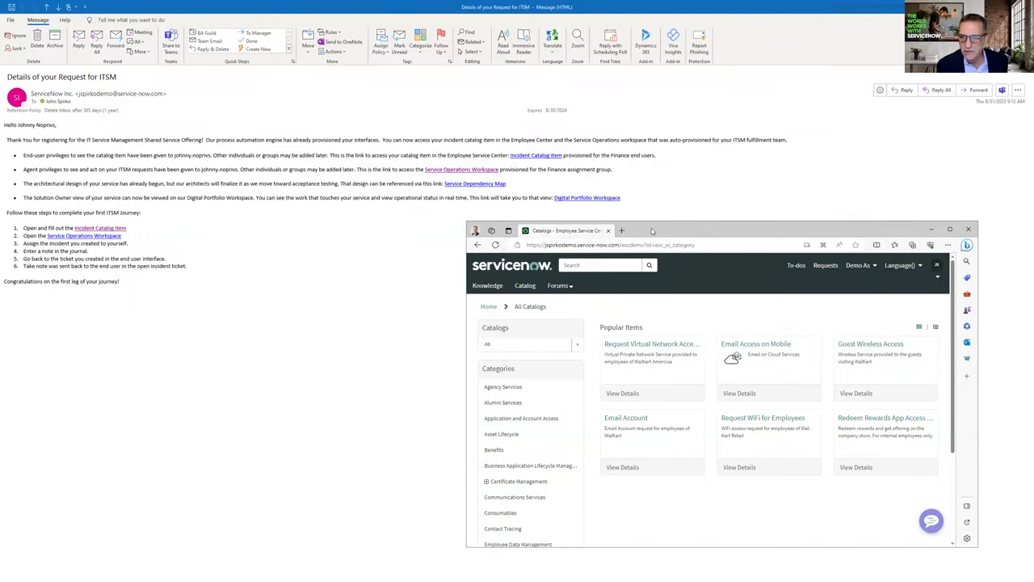
drag(647, 229, 552, 198)
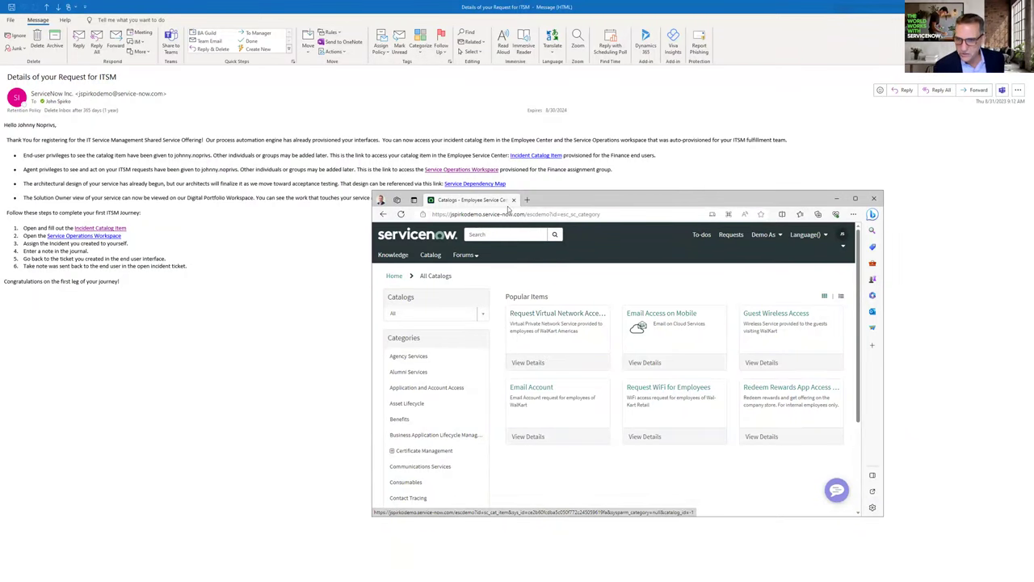
drag(527, 214, 546, 214)
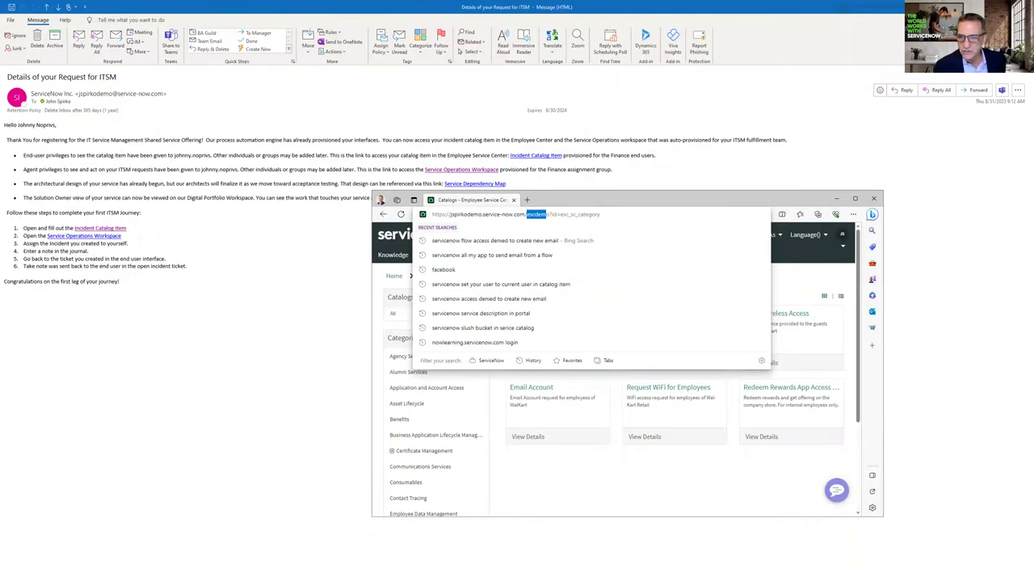
- View the Service Operations Workspace home window beside the catalog, then minimize both browser windows to return to the email
key(alt+Tab)
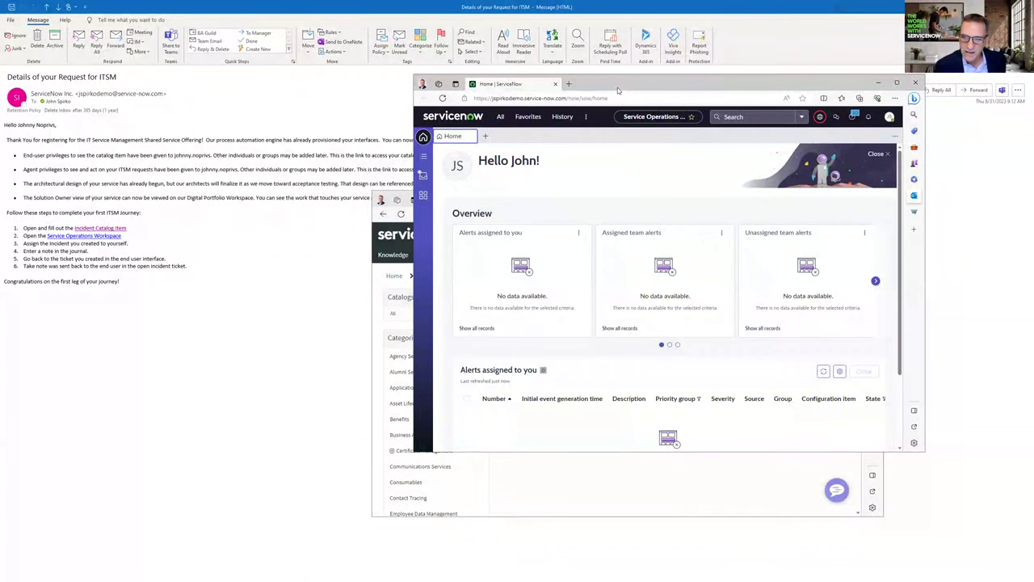
drag(618, 87, 737, 160)
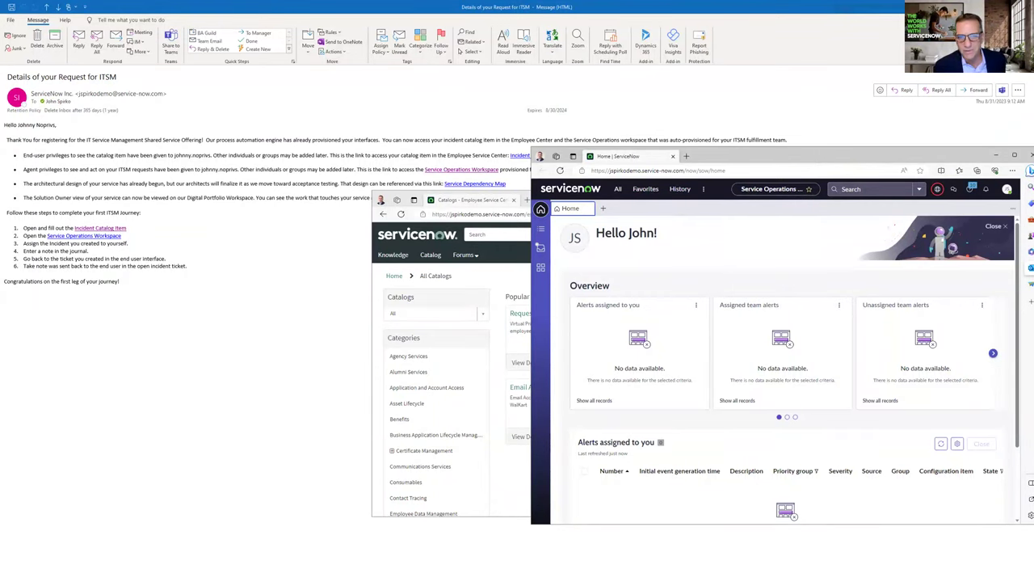
key(super+Down)
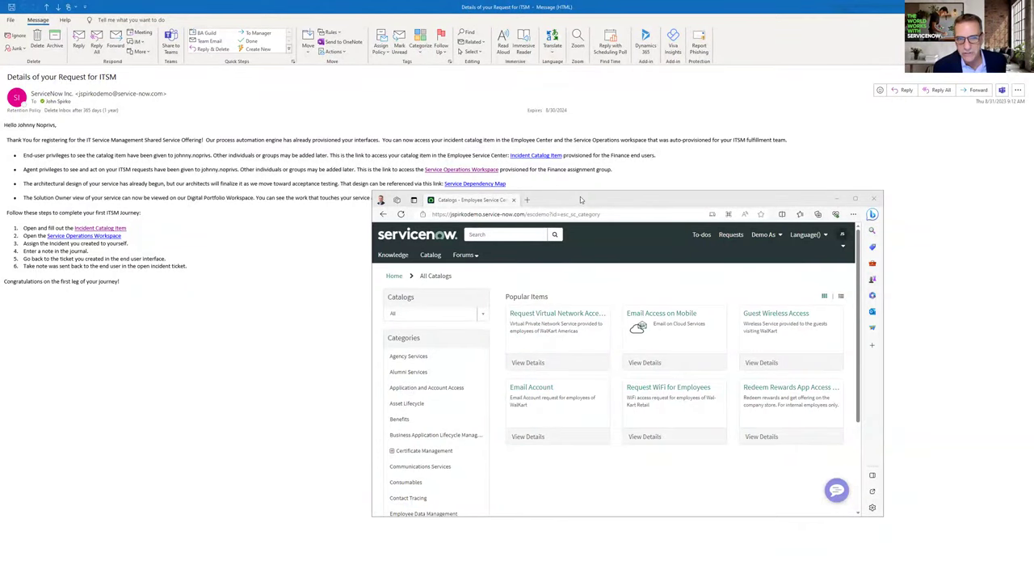
key(super+Down)
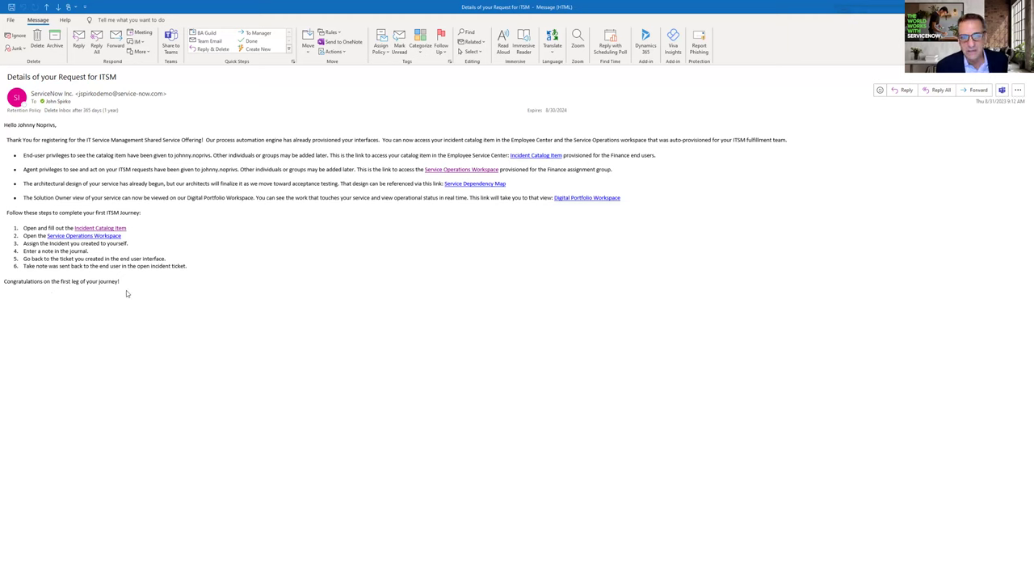
- Review the email's ITSM journey steps and its closing congratulations line
drag(48, 257, 14, 156)
click(259, 322)
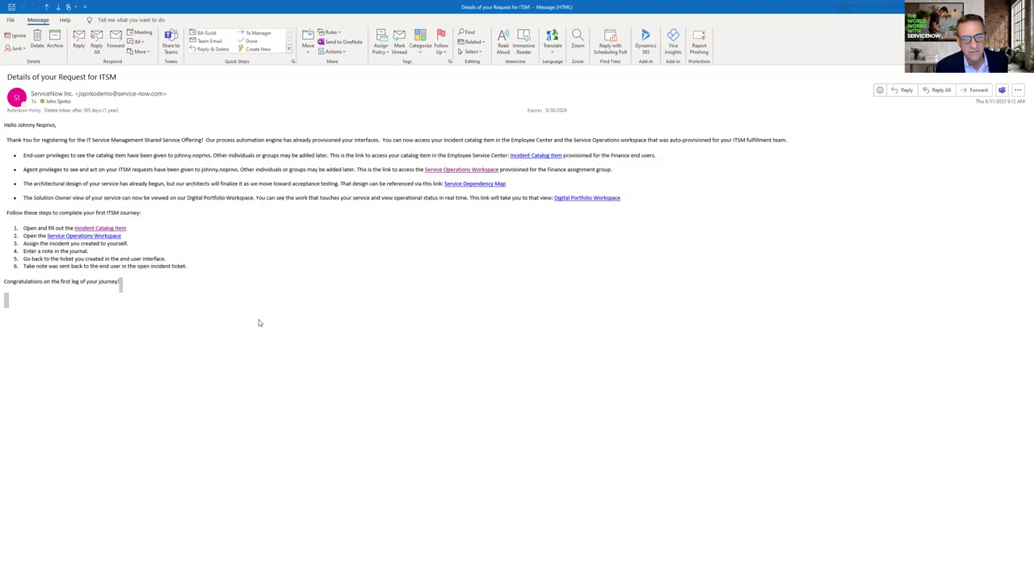
click(164, 304)
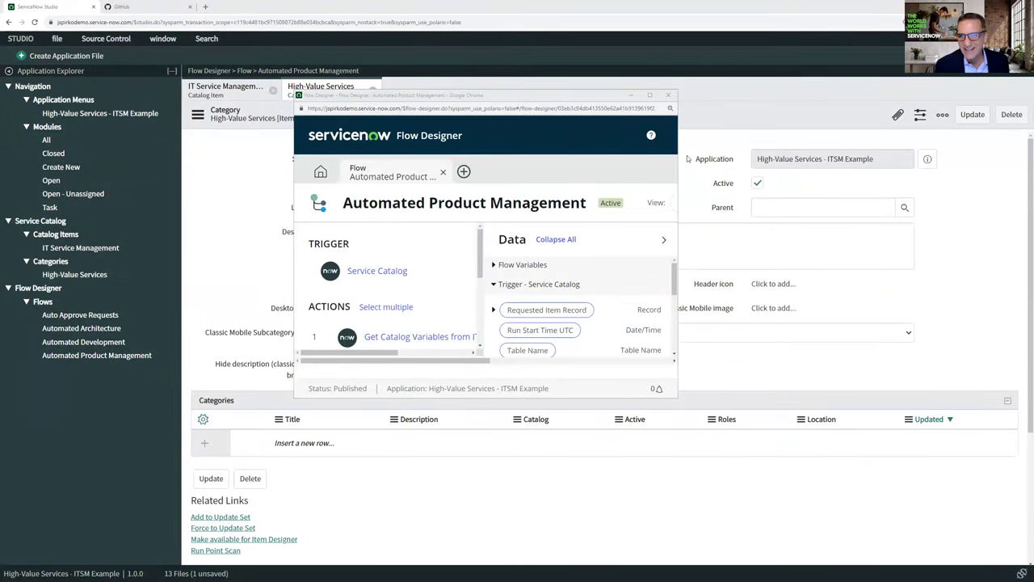
- Minimize the Flow Designer window over Studio and advance the presentation to the Central IT's Mission slide
click(622, 91)
click(631, 95)
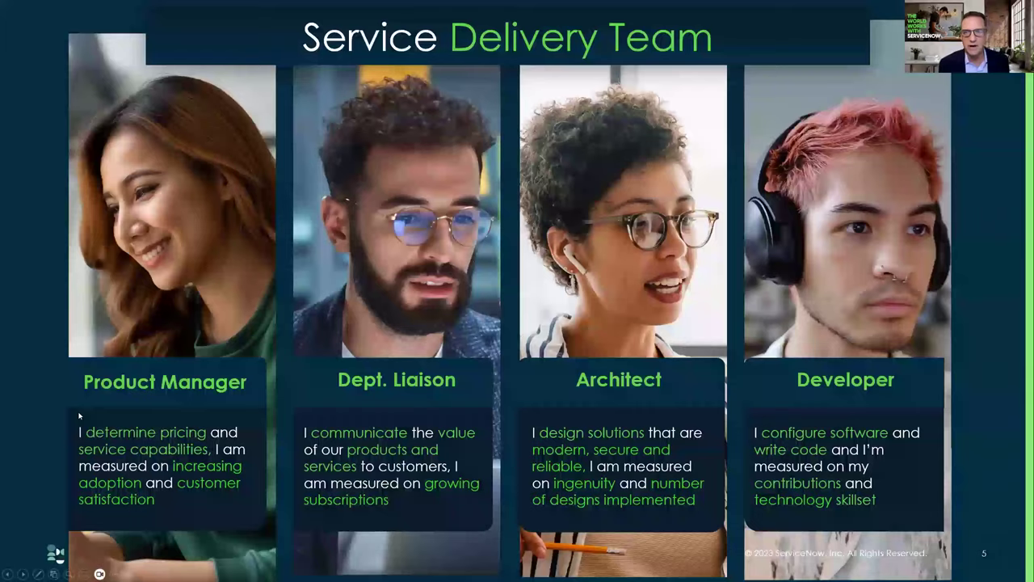
key(Right)
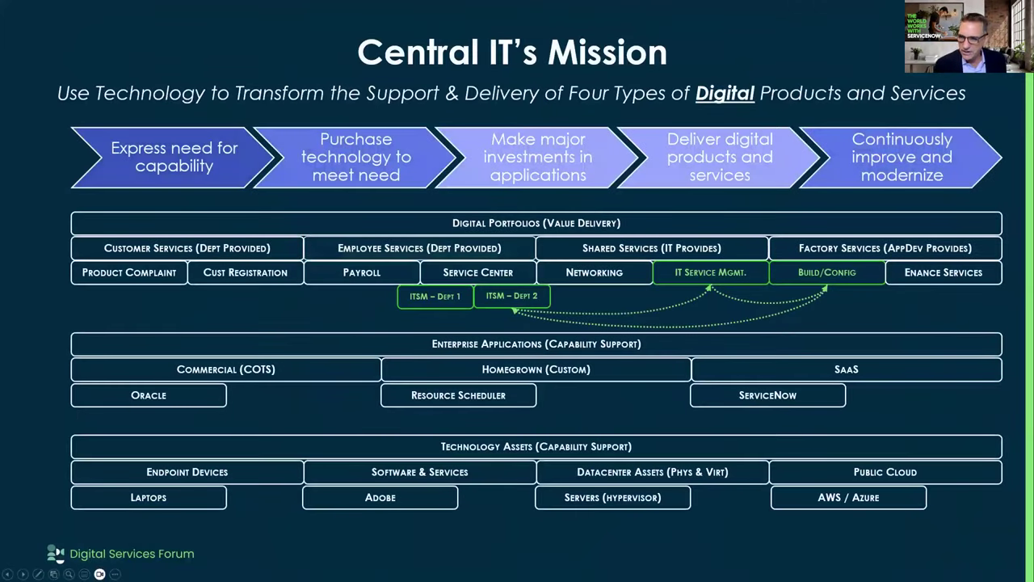
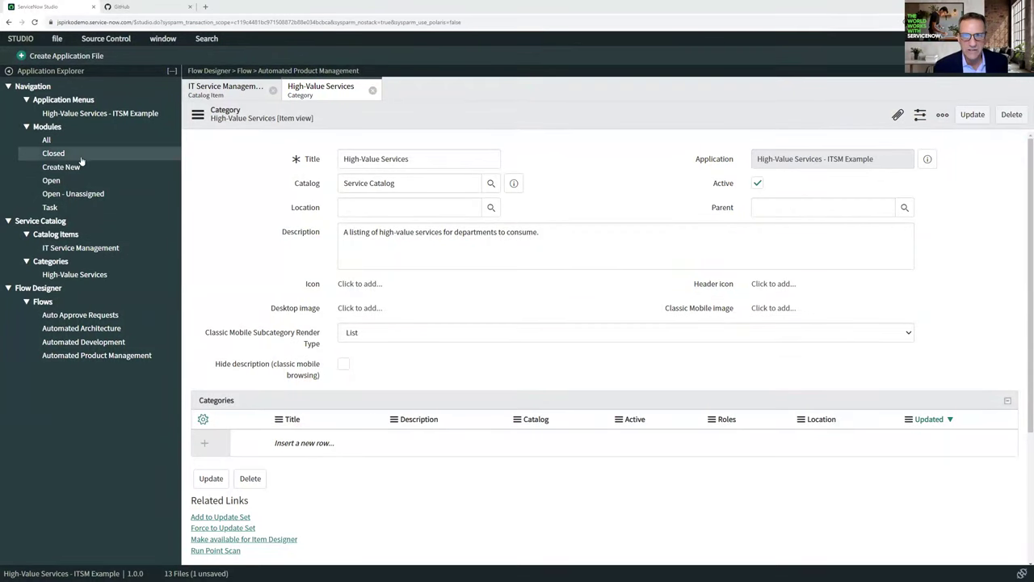
- Switch to GitHub, open the Public-Service-Template repository and read its README down to the Configurations section
click(128, 8)
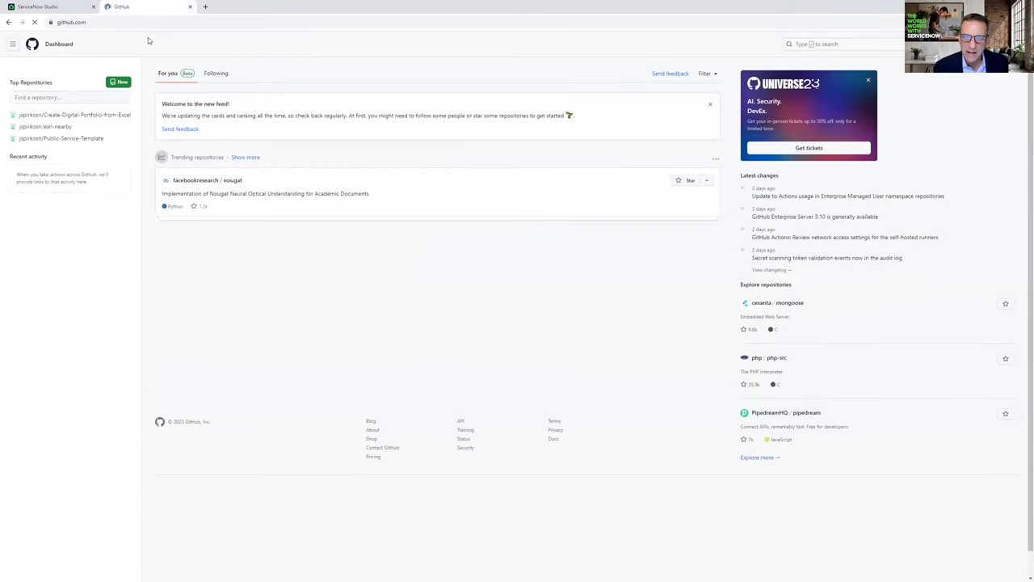
click(35, 140)
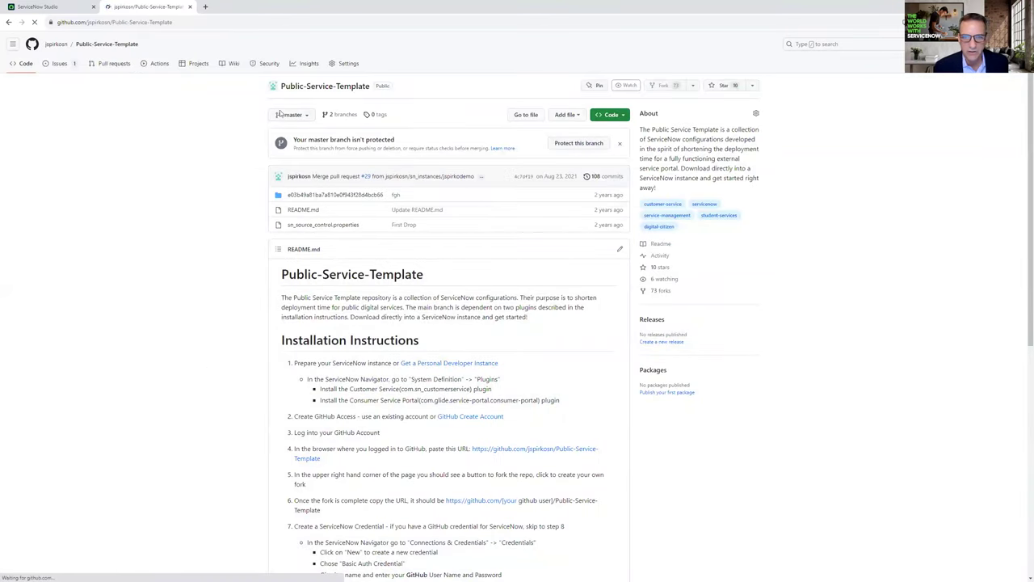
scroll(408, 356, down, 3)
scroll(410, 356, down, 5)
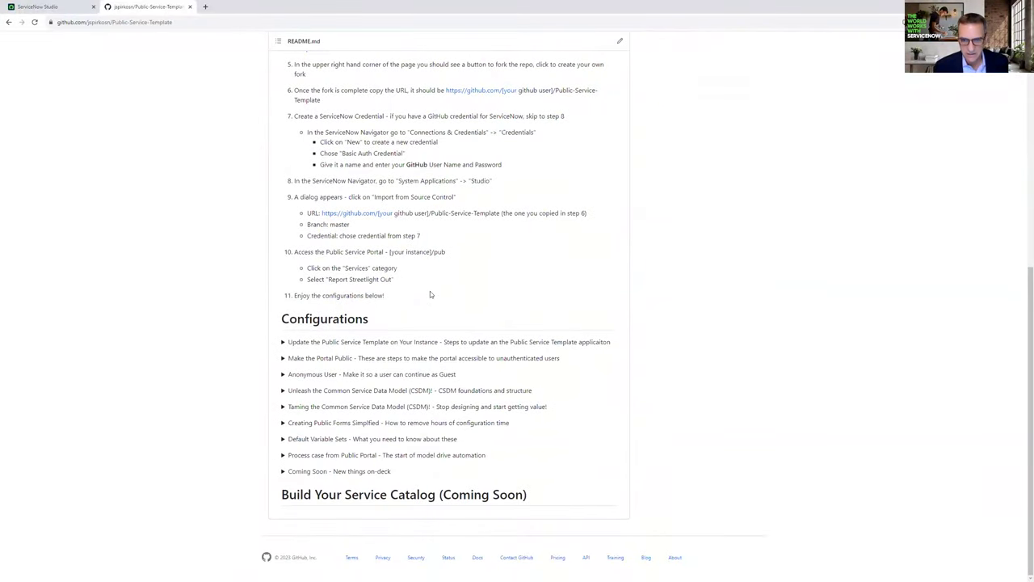
- Expand the "Unleash the Common Service Data Model" and "Taming the Common Service Data Model" configurations and read their setup instructions
click(284, 392)
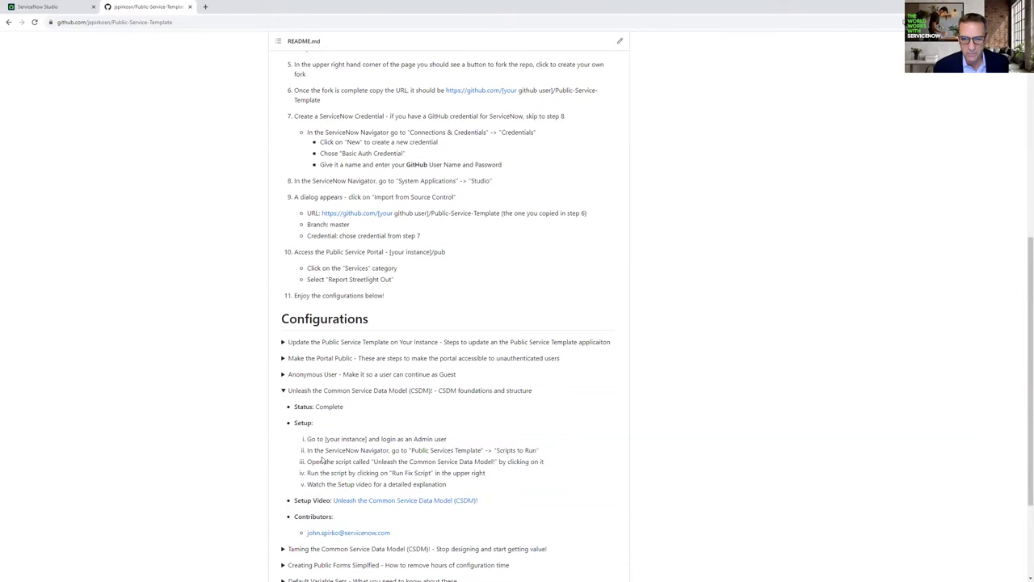
scroll(361, 483, down, 1)
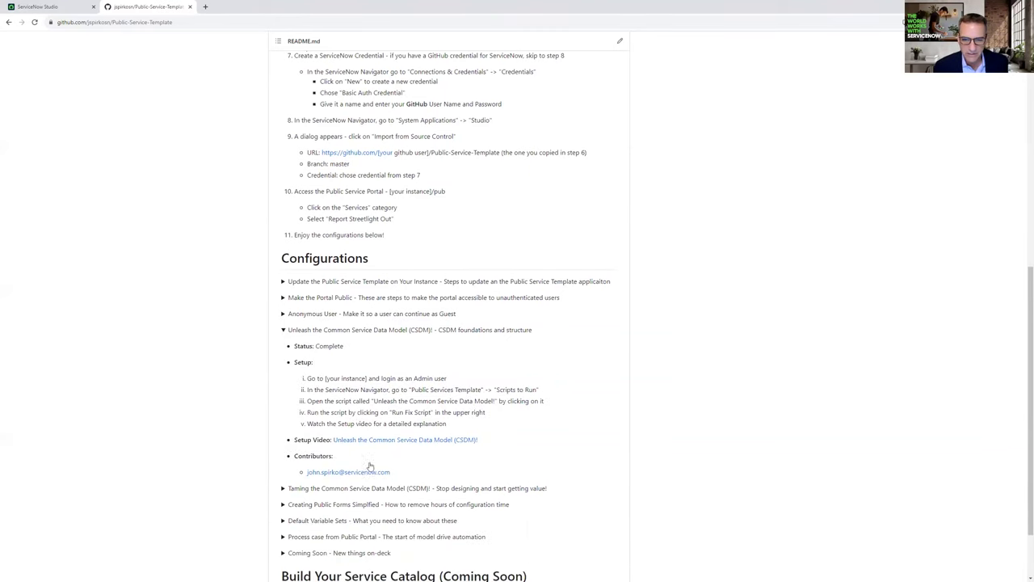
scroll(370, 466, down, 1)
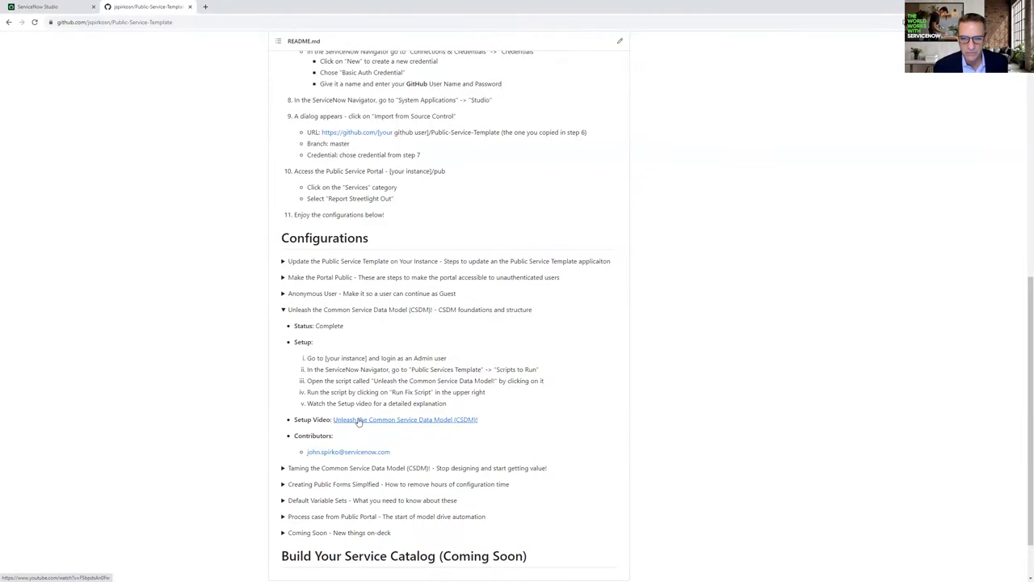
scroll(358, 420, down, 1)
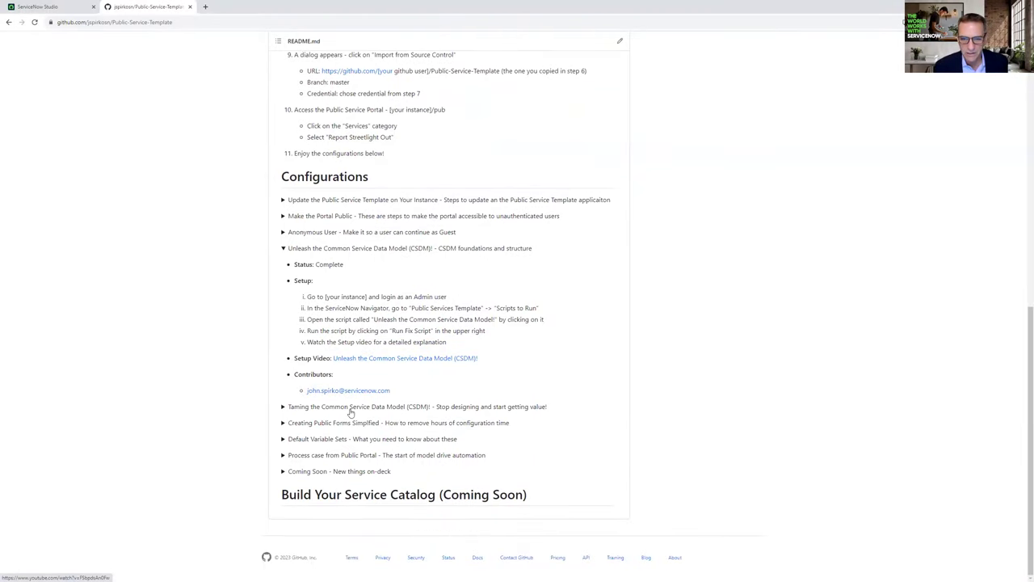
click(284, 406)
scroll(326, 452, down, 3)
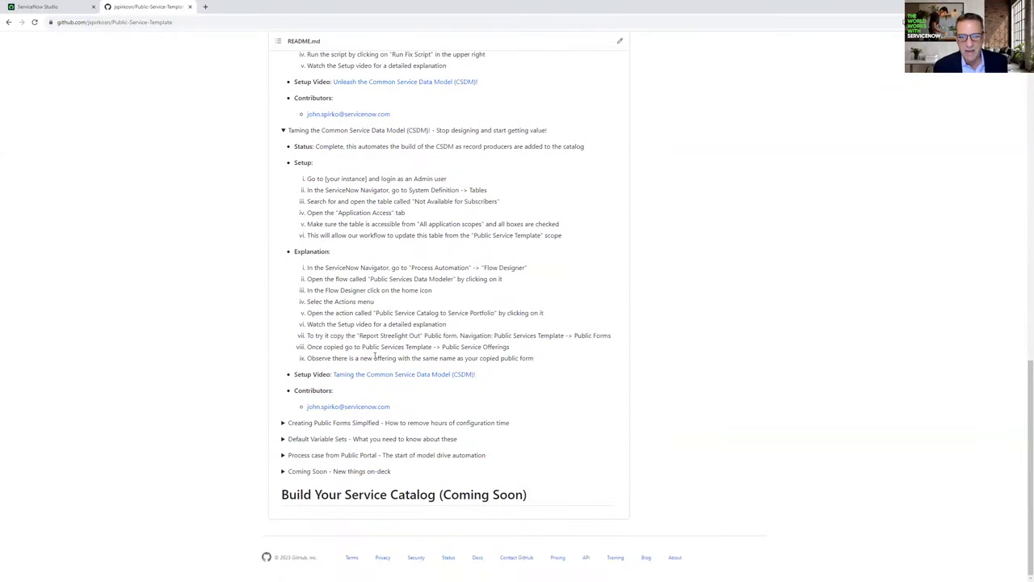
- Check the "Creating Public Forms Simplfied" configuration, then return from the repository's README to the GitHub dashboard
click(283, 423)
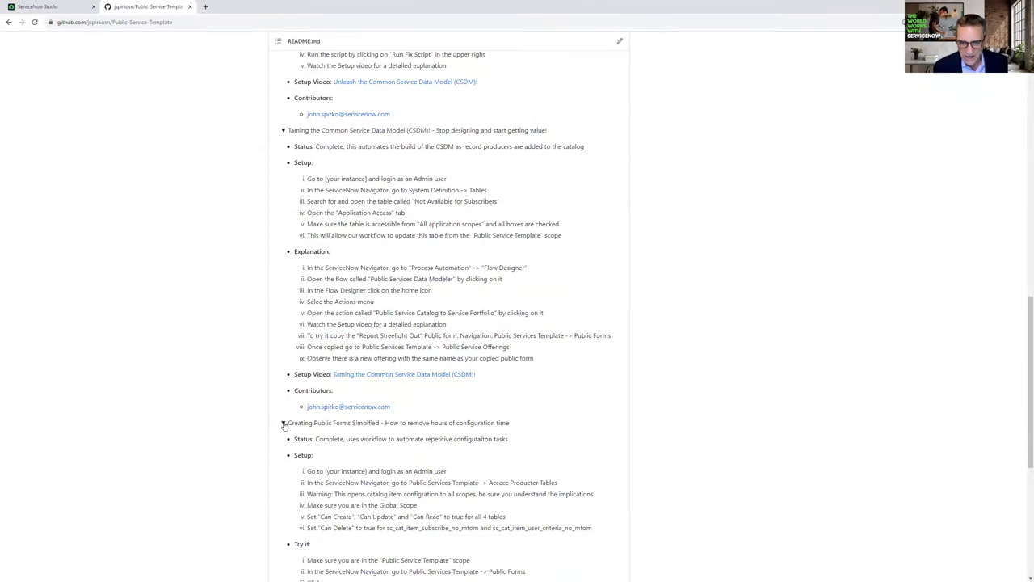
click(283, 422)
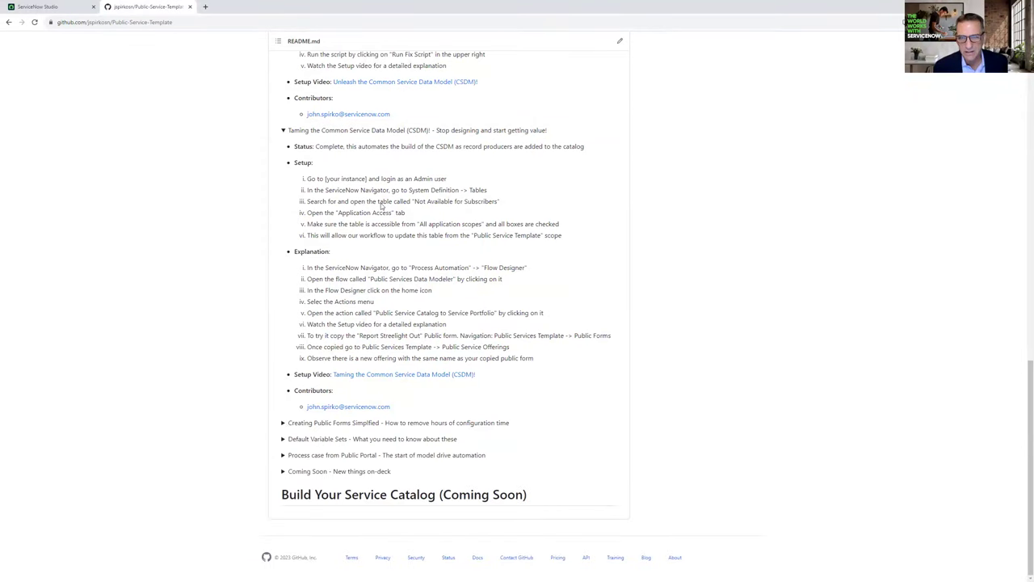
scroll(371, 198, up, 2)
scroll(377, 205, up, 7)
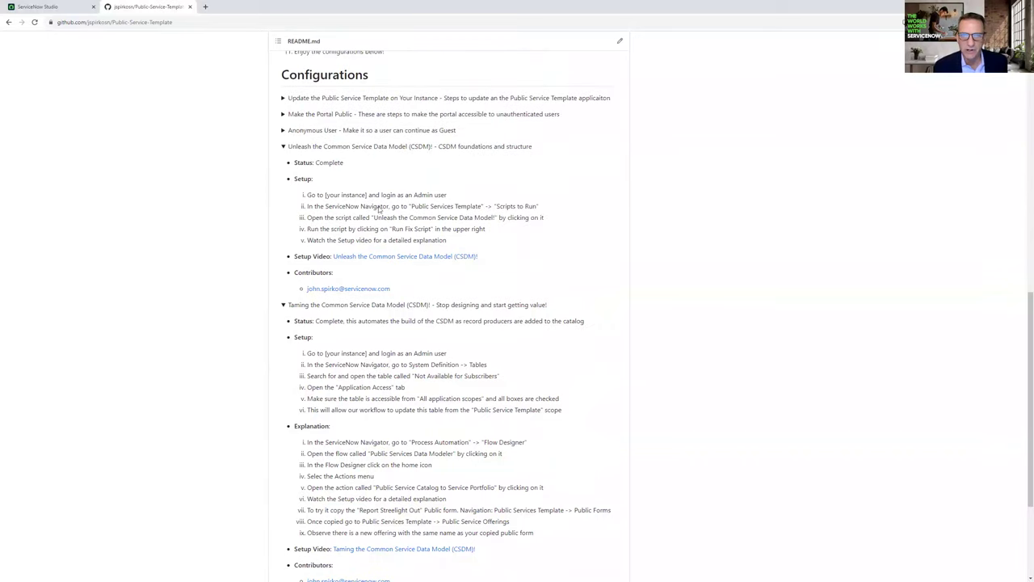
scroll(379, 210, up, 3)
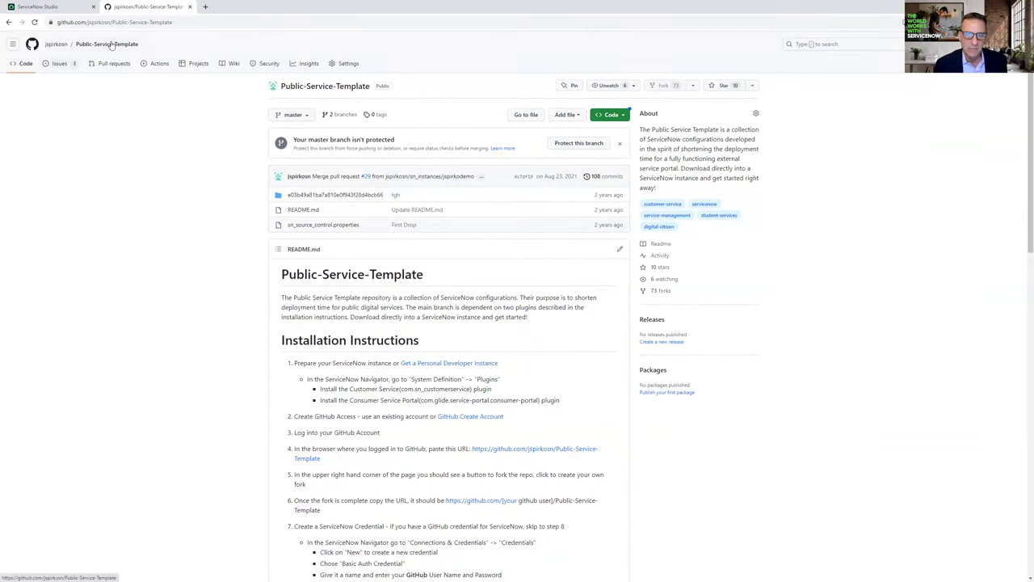
click(46, 64)
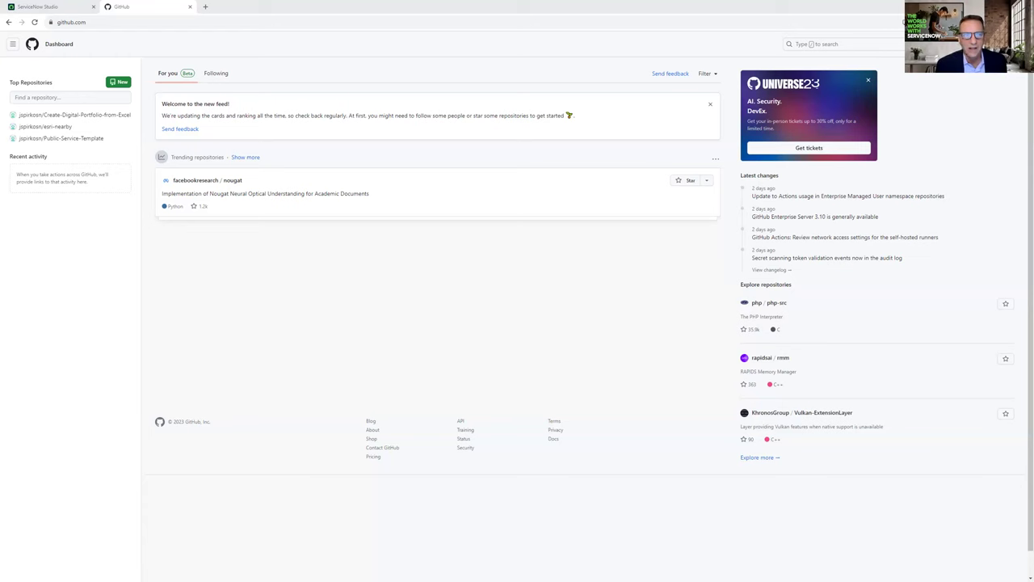
- Switch to ServiceNow Studio, open the Automated Architecture flow and enlarge its Flow Designer window until the whole flow fits
click(36, 7)
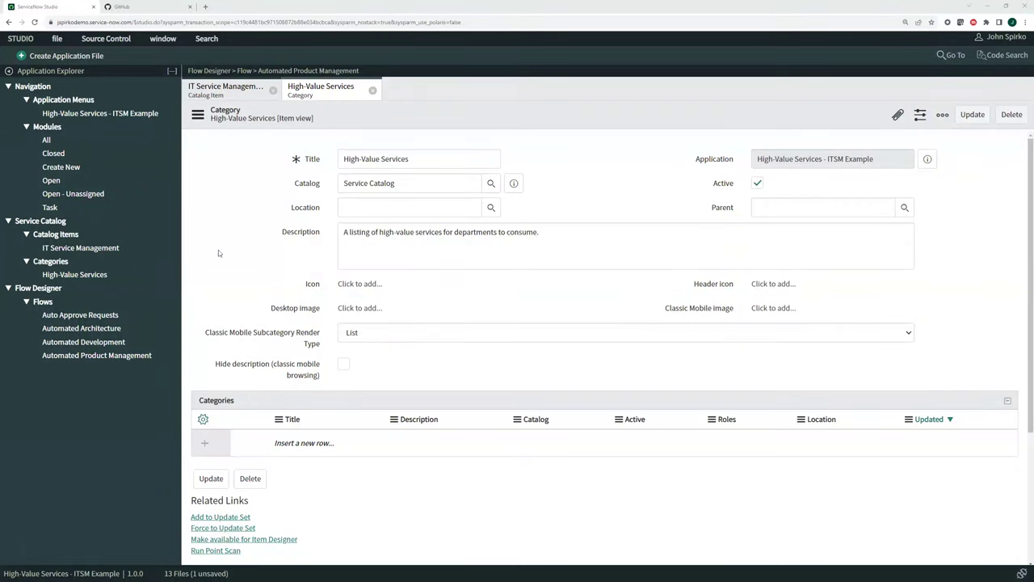
click(72, 331)
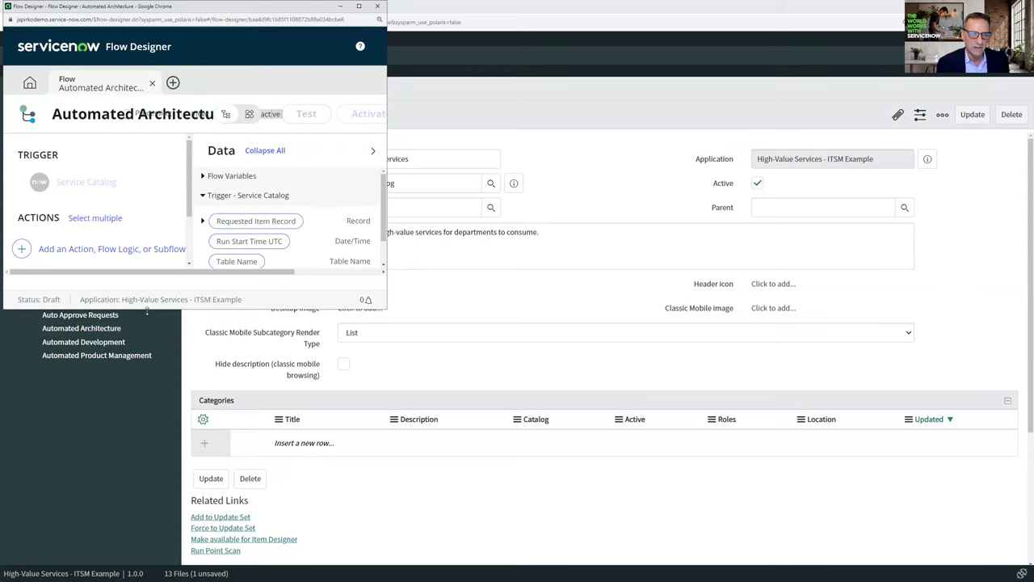
drag(146, 308, 146, 503)
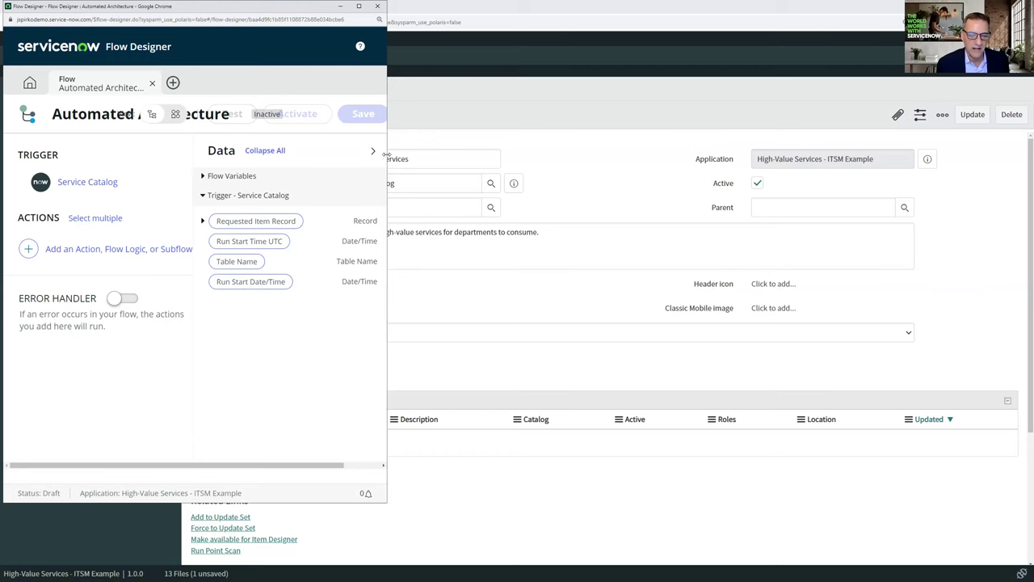
drag(386, 154, 768, 154)
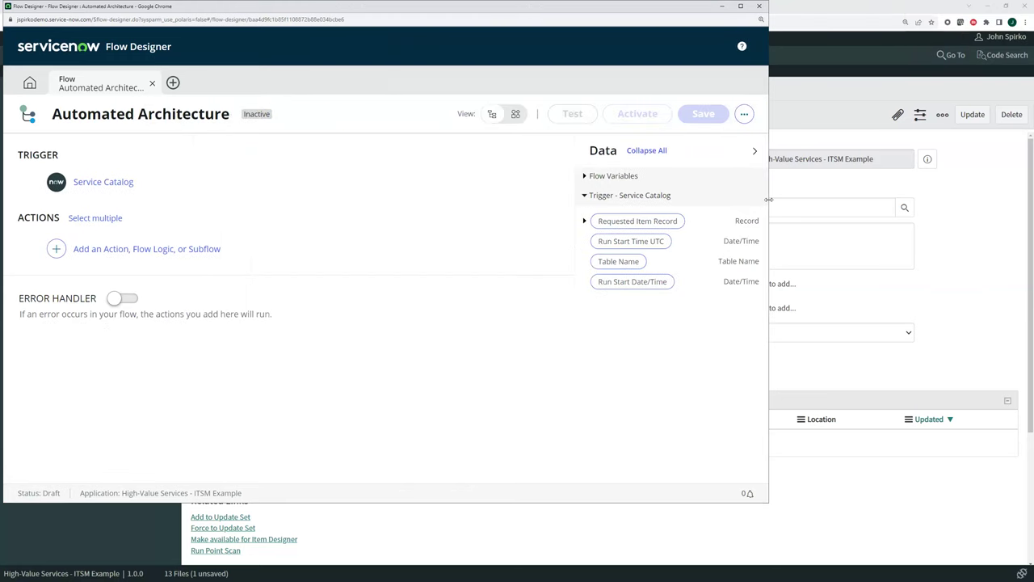
- Go to Flow Designer's home list of flows and filter it by application with "*Public"
click(29, 83)
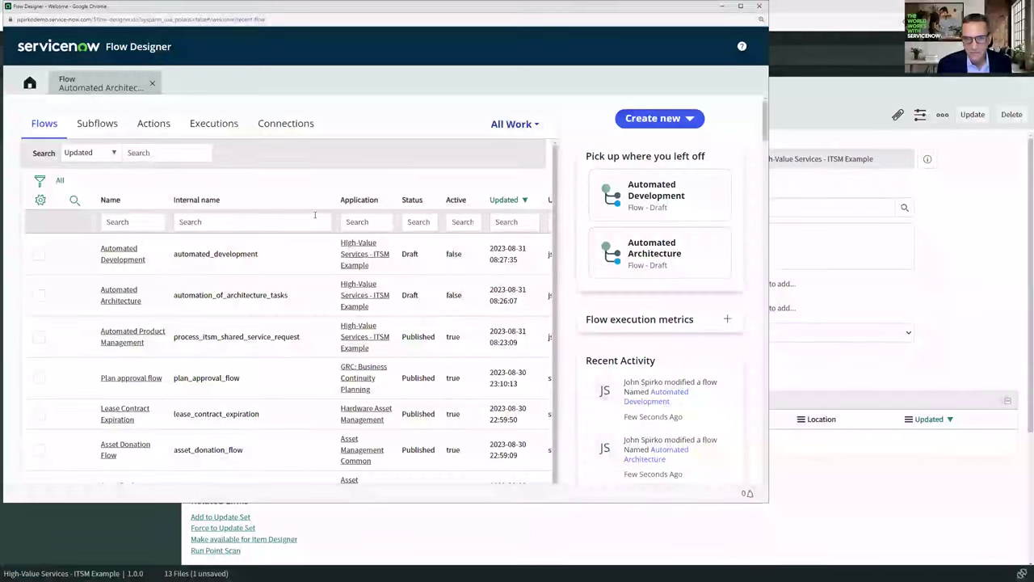
click(257, 222)
click(371, 218)
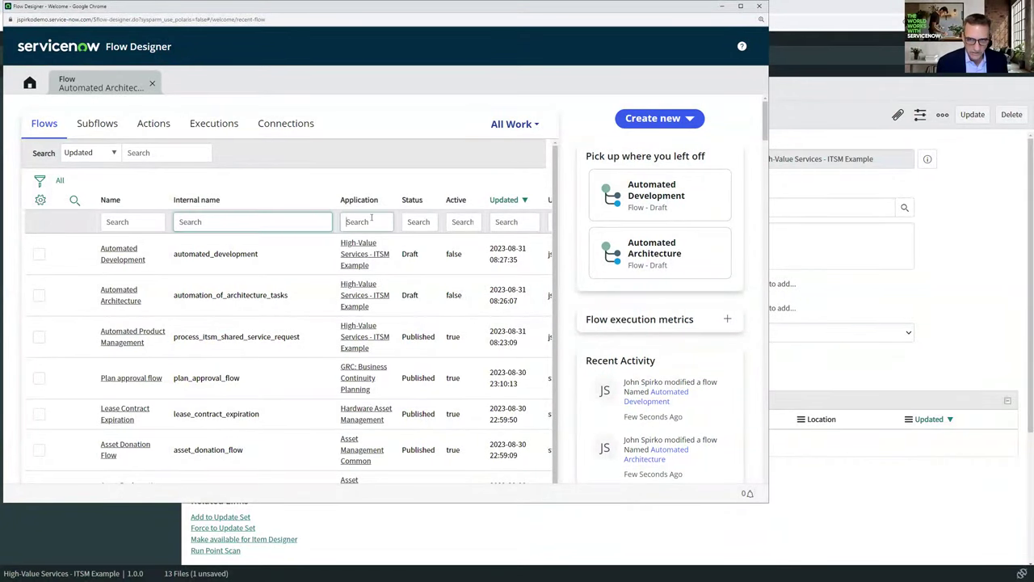
text(*Pu)
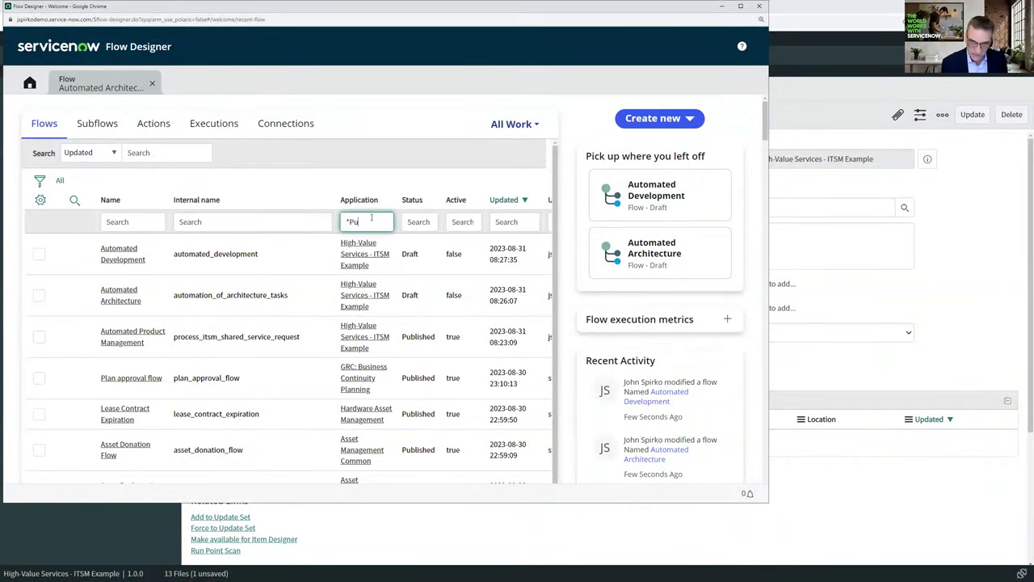
text(blic)
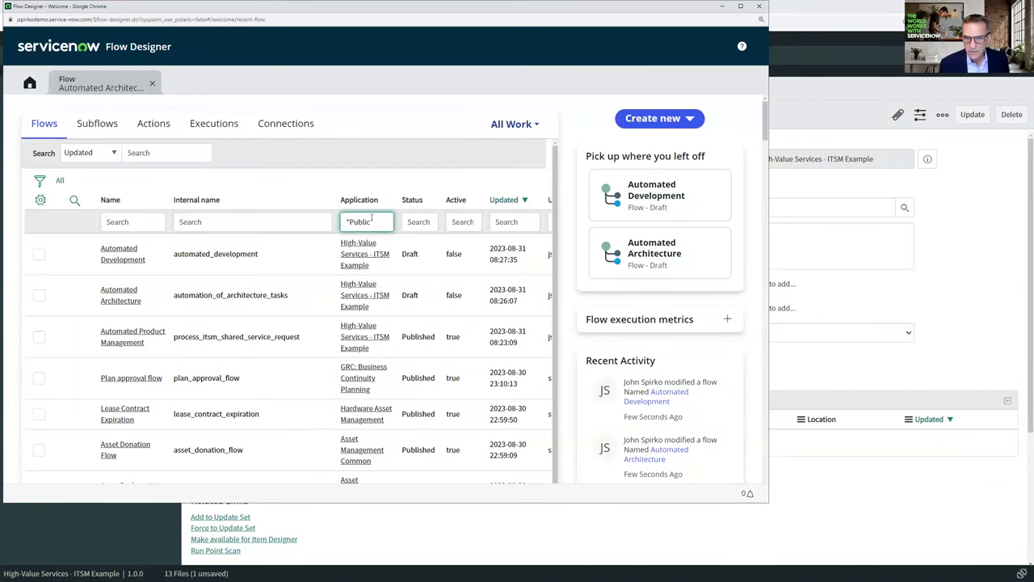
key(Return)
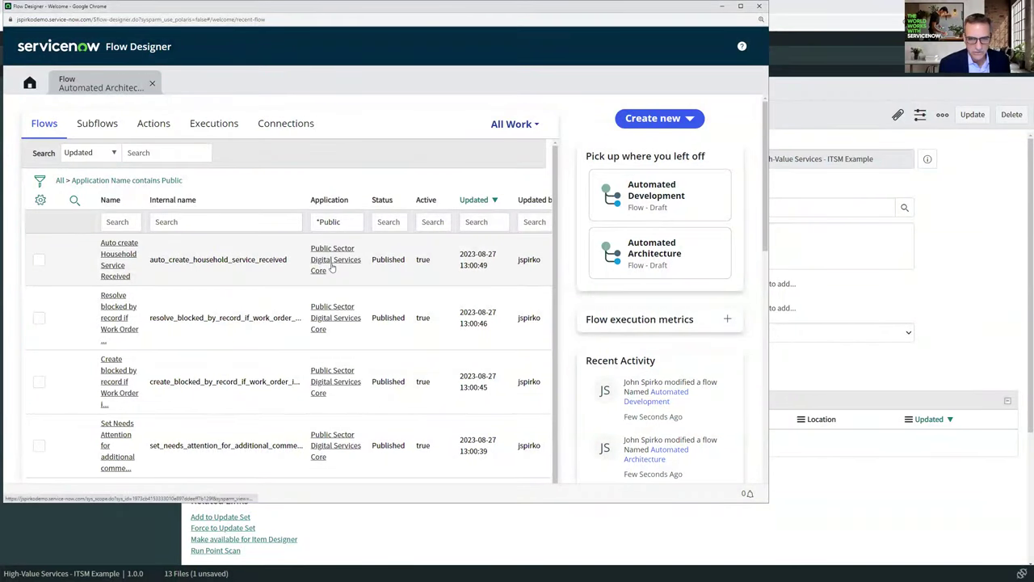
- Find and open the "Process Request for a New External Service" flow of the Public Service Template application, and maximize its window
scroll(333, 271, down, 1)
scroll(341, 327, up, 1)
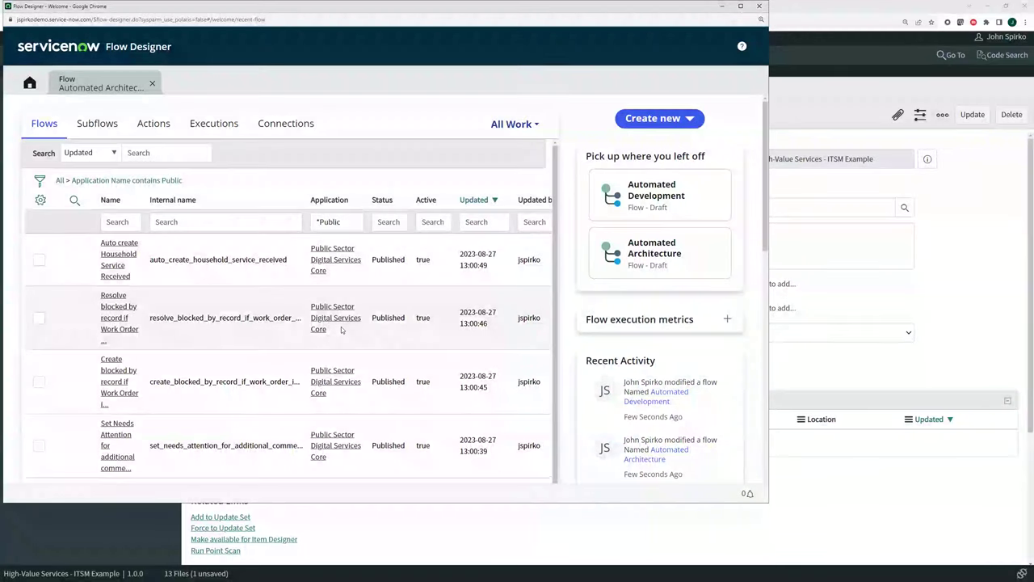
scroll(341, 328, down, 1)
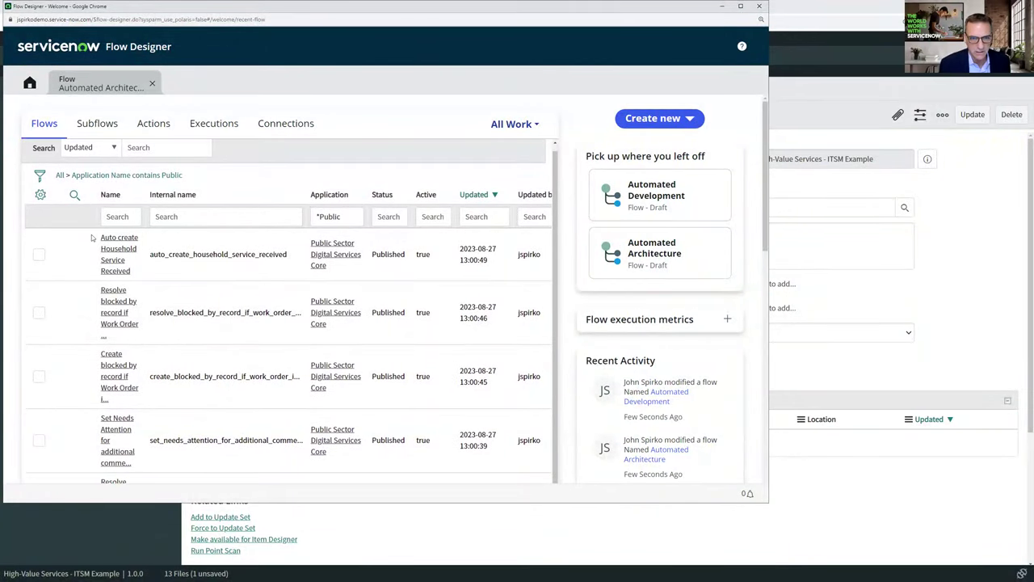
scroll(121, 339, down, 2)
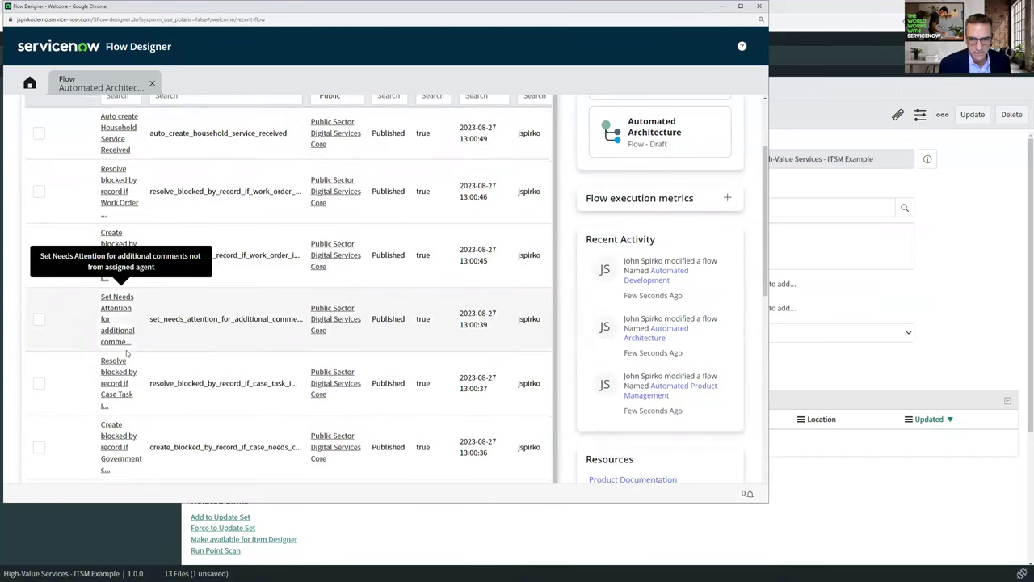
scroll(126, 352, down, 6)
scroll(126, 352, down, 3)
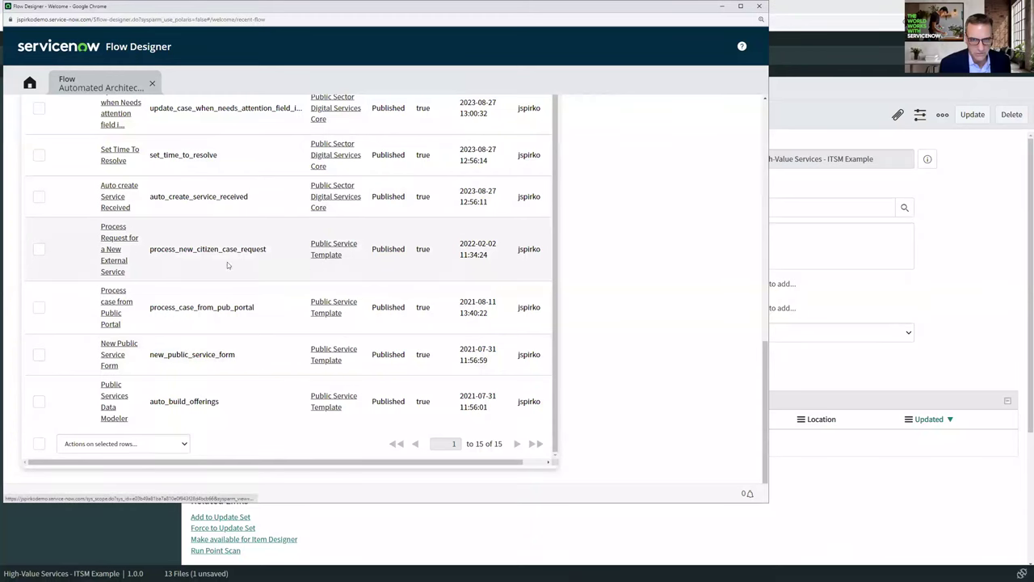
click(113, 237)
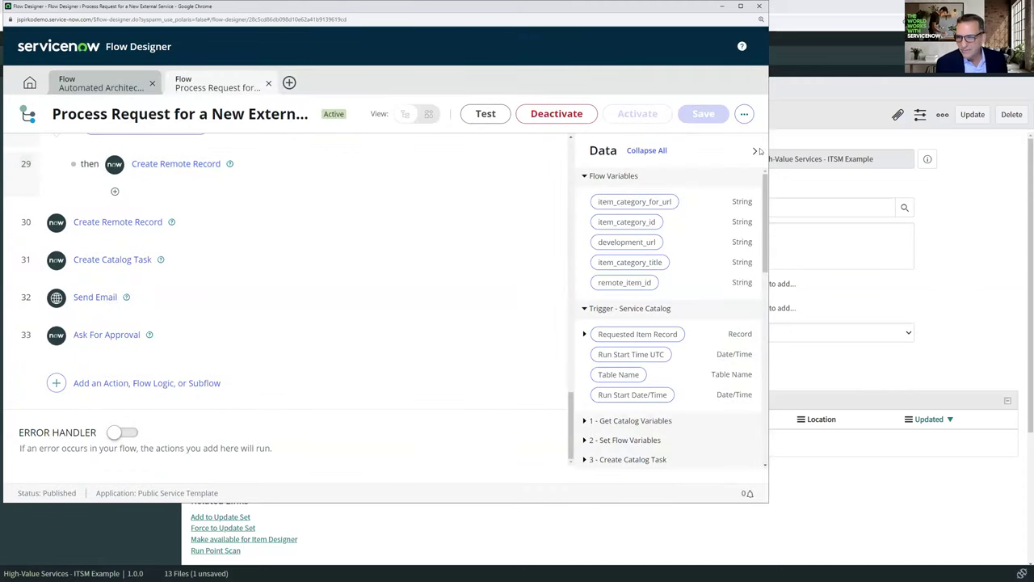
click(741, 6)
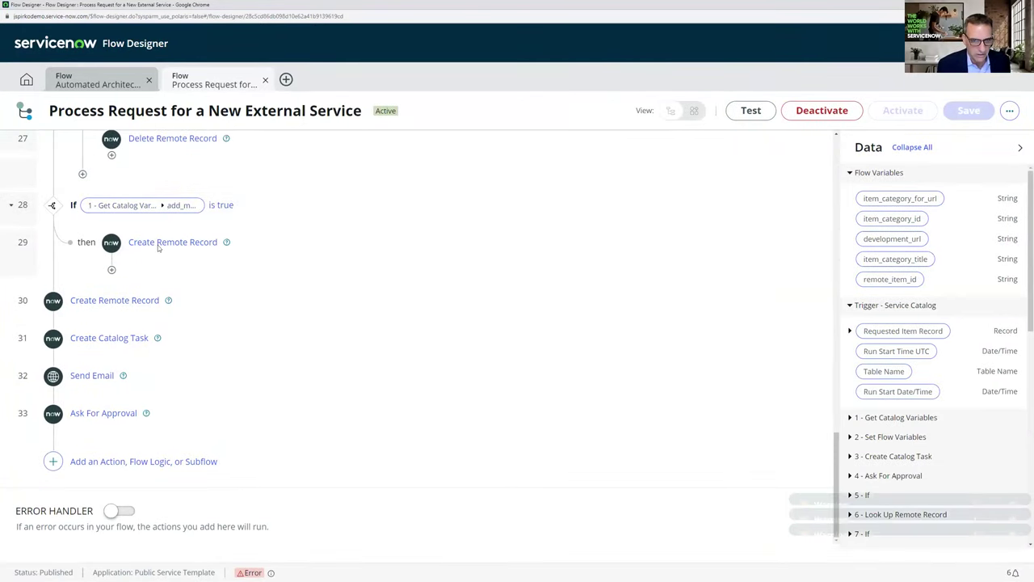
- Review the flow's actions from Get Catalog Variables through the final Ask For Approval, and select action 30, Create Remote Record
scroll(156, 215, up, 3)
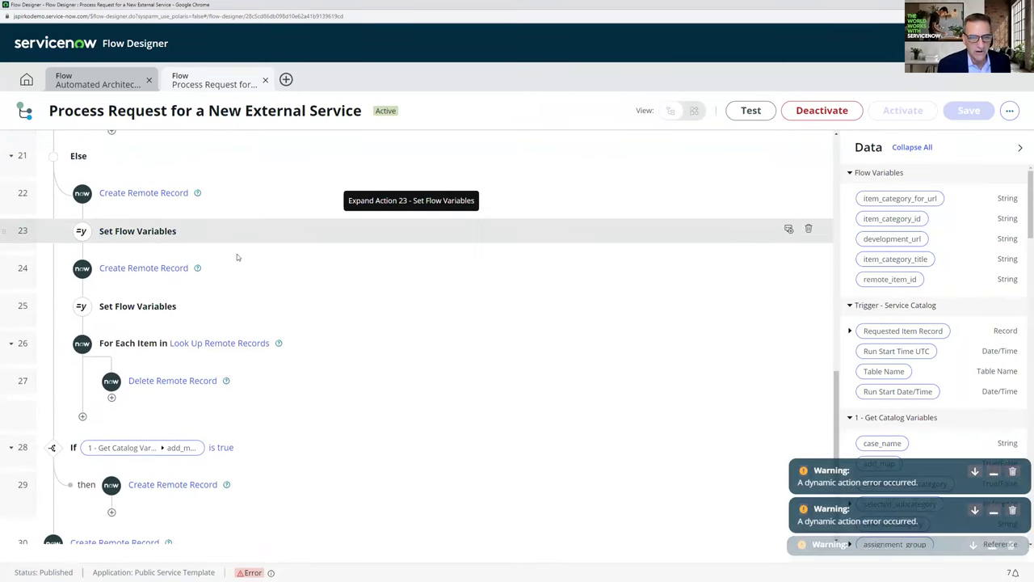
scroll(238, 255, up, 5)
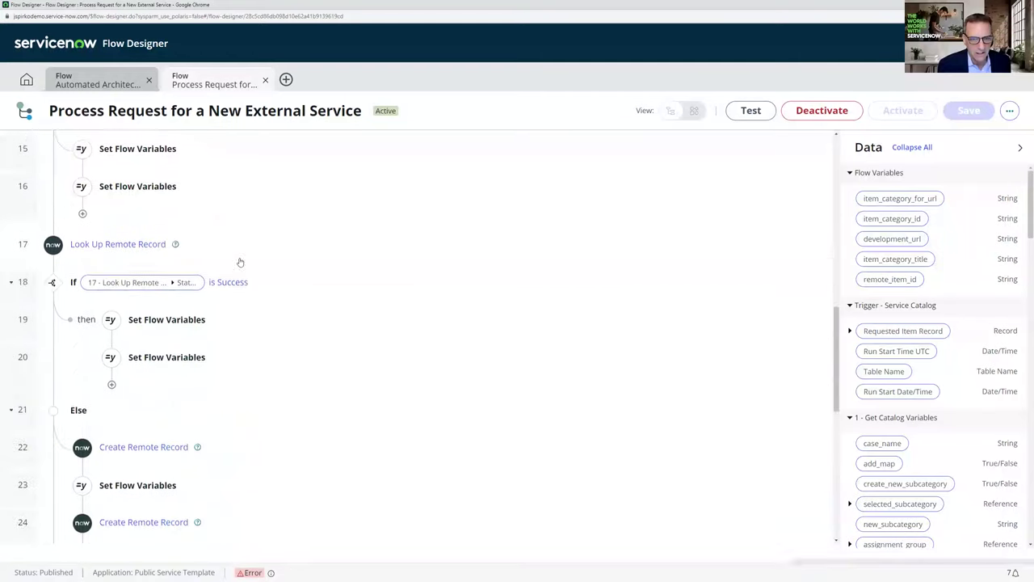
scroll(240, 260, down, 1)
scroll(240, 260, up, 3)
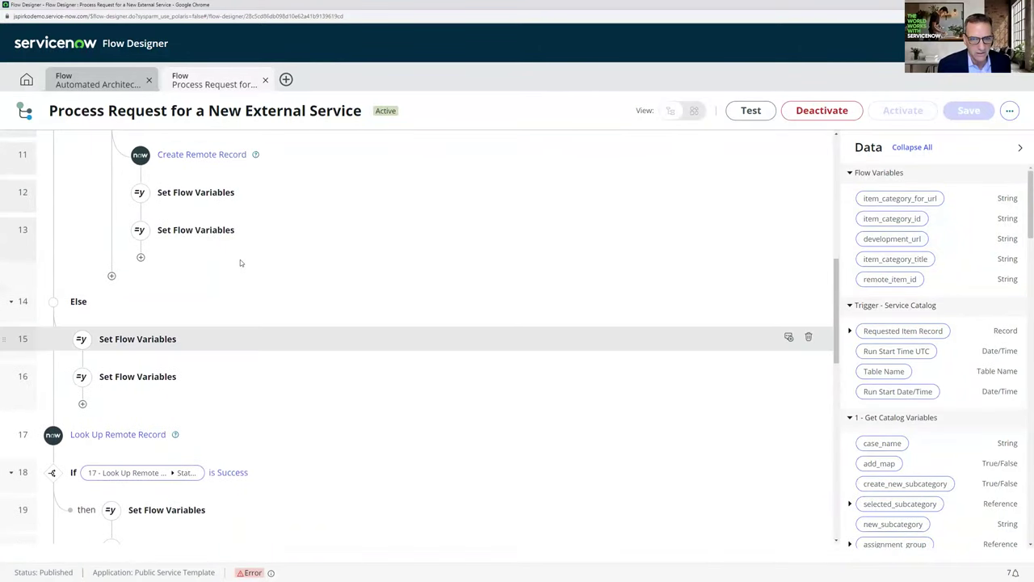
scroll(241, 264, up, 5)
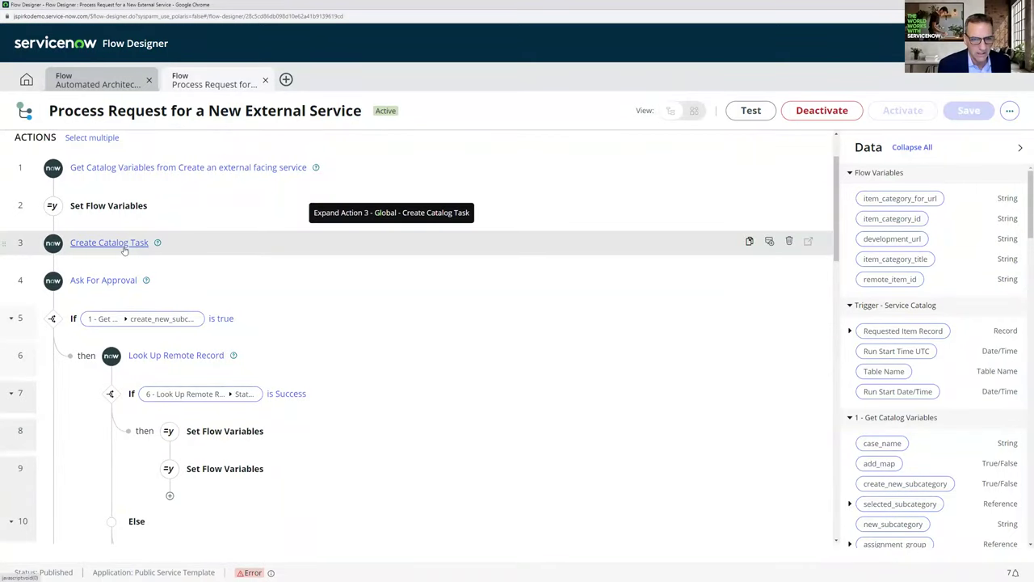
scroll(124, 246, down, 1)
scroll(124, 246, down, 5)
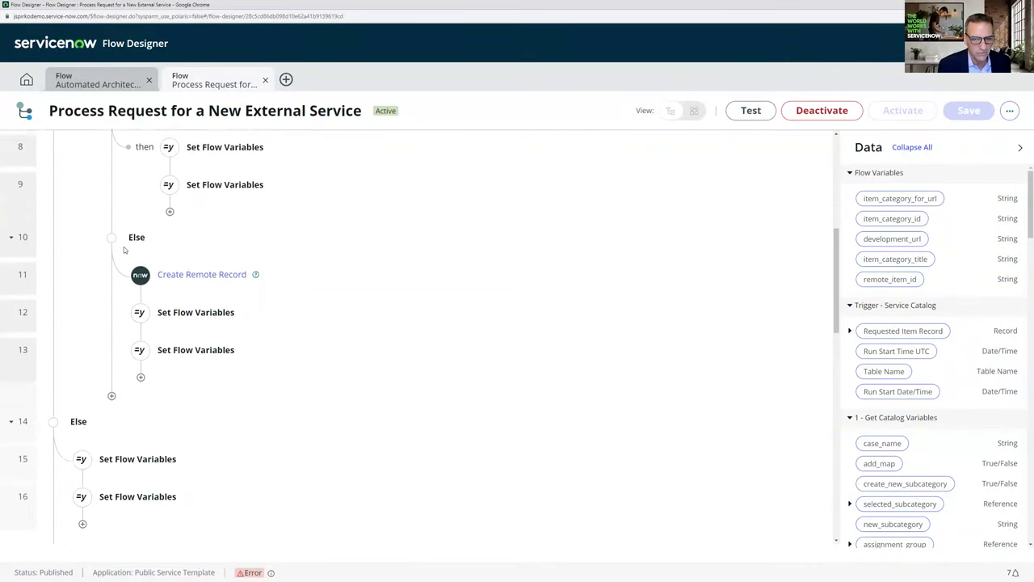
scroll(124, 250, down, 3)
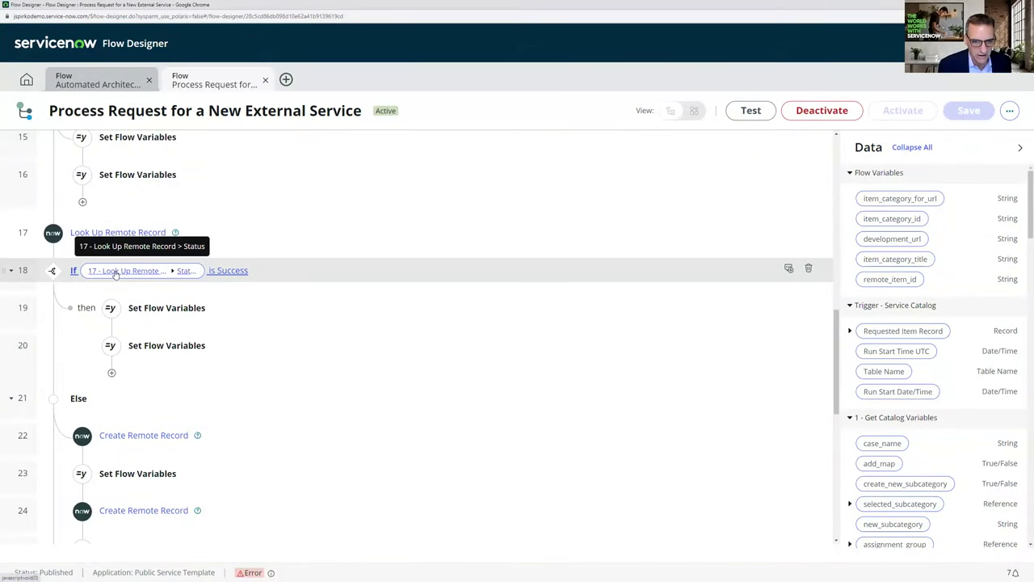
scroll(114, 273, down, 1)
scroll(114, 273, down, 3)
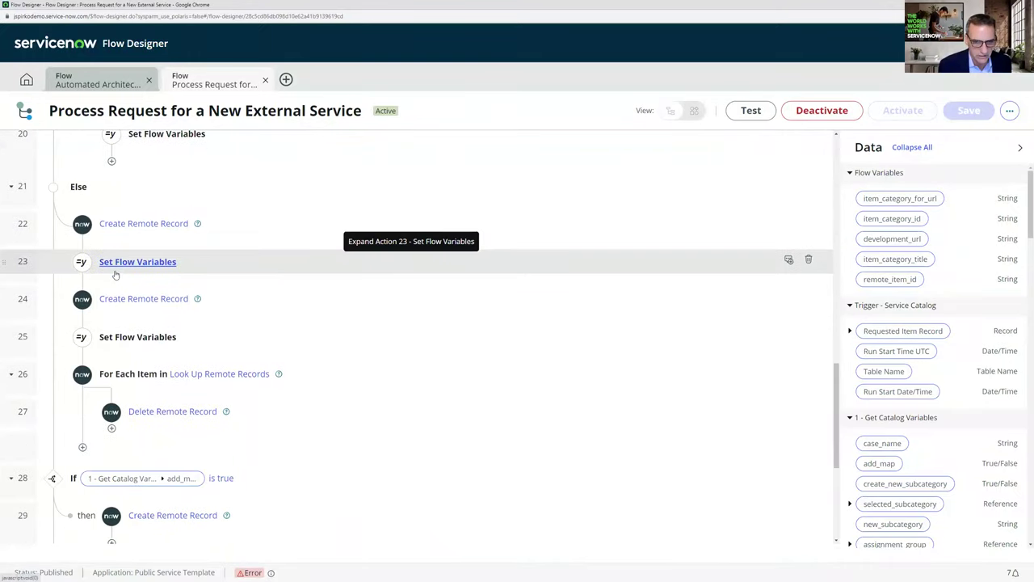
scroll(115, 275, down, 2)
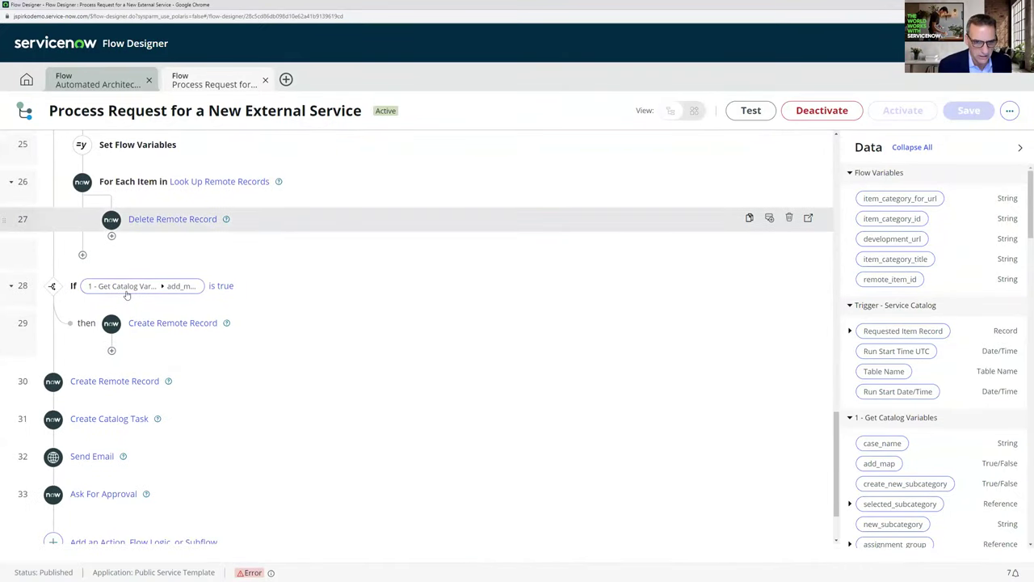
scroll(126, 290, up, 1)
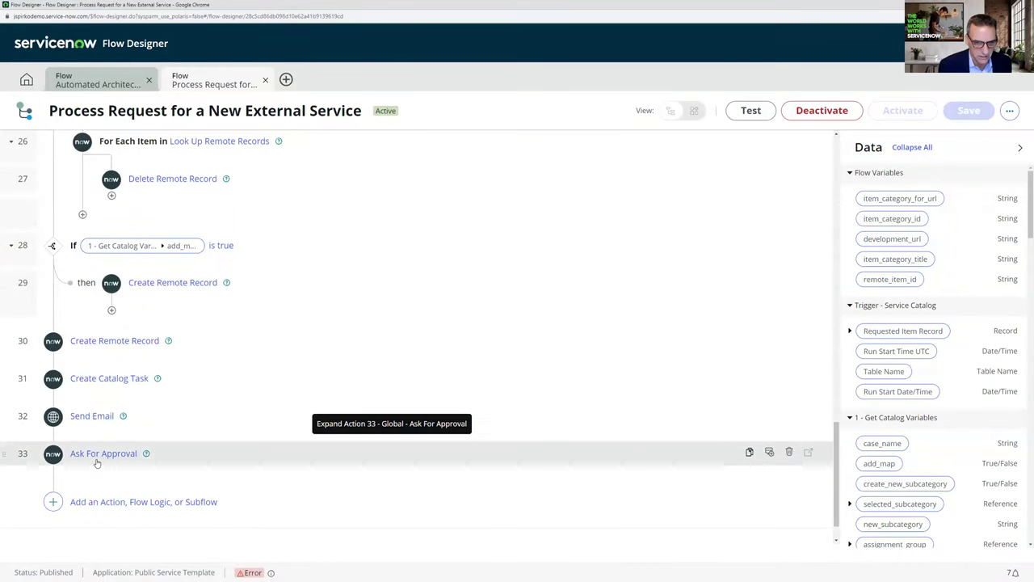
scroll(96, 462, down, 1)
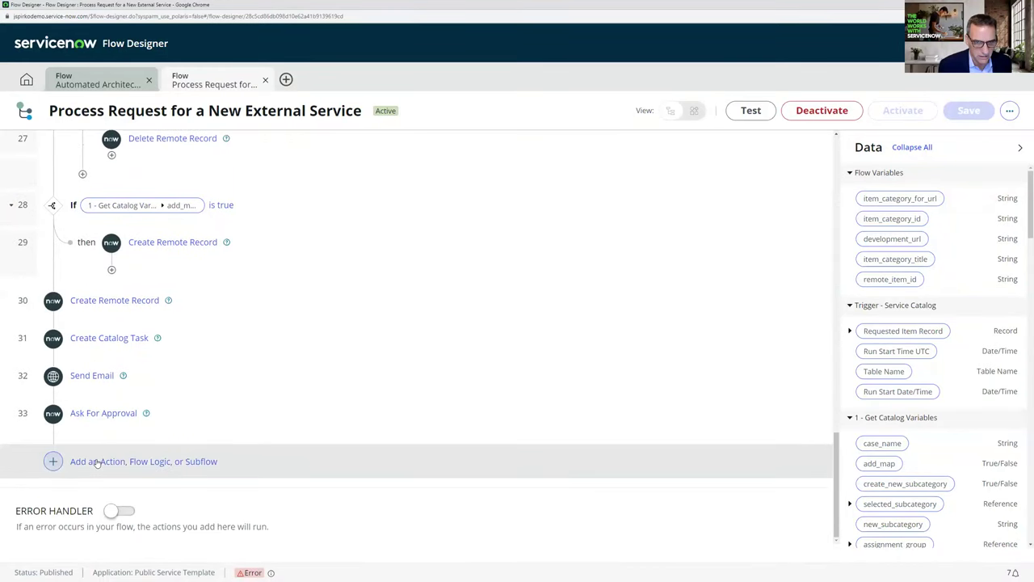
scroll(95, 461, up, 1)
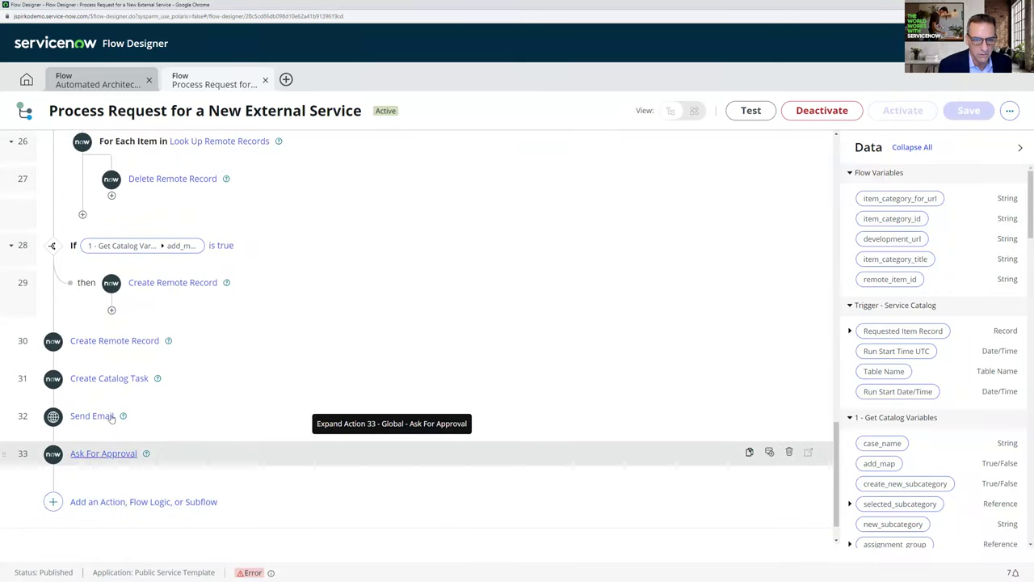
click(99, 343)
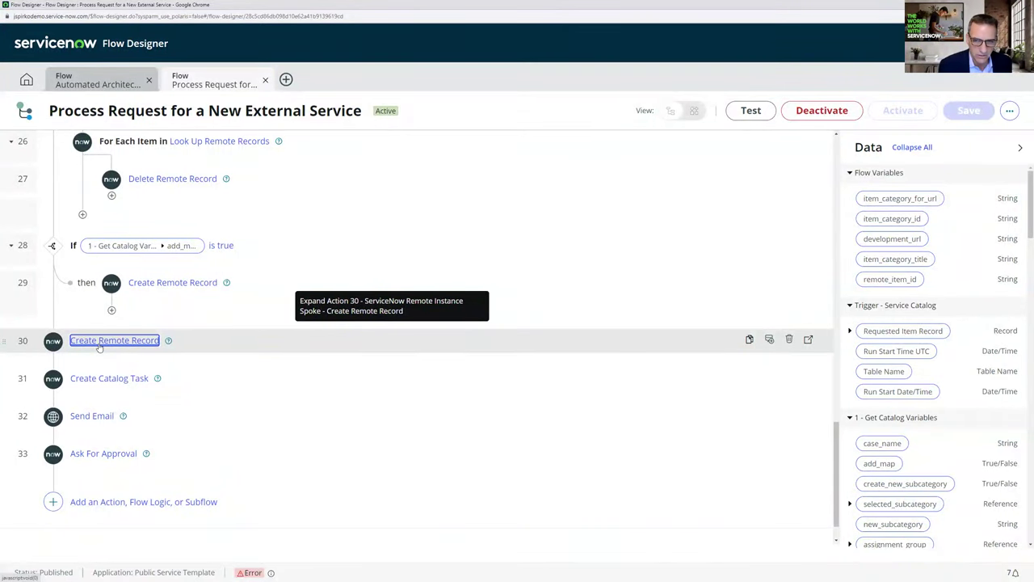
click(99, 343)
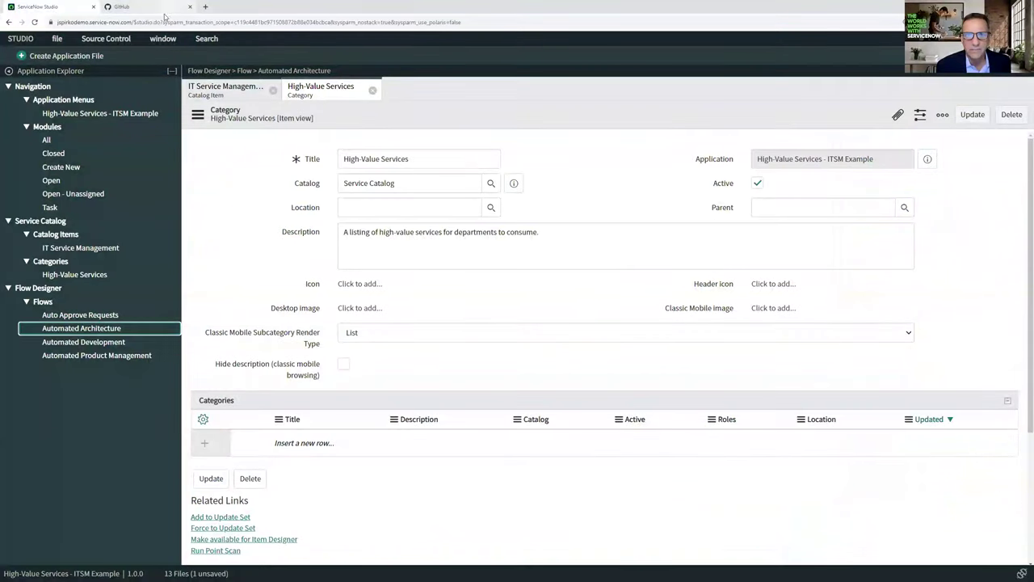
- Switch to the GitHub browser page and load the Digital Services Forum YouTube playlist there by searching its address for "play"
click(166, 7)
click(167, 22)
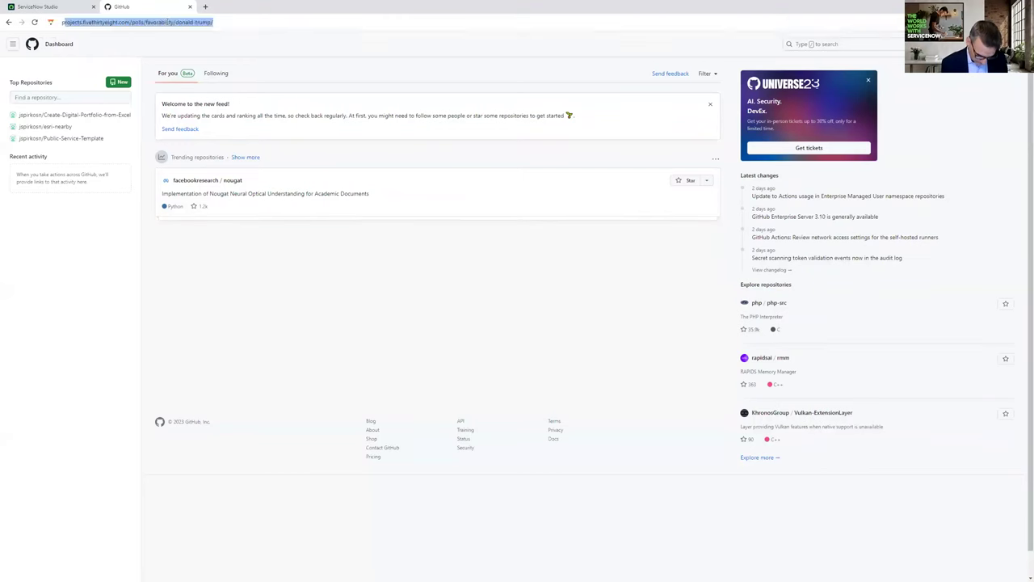
text(play)
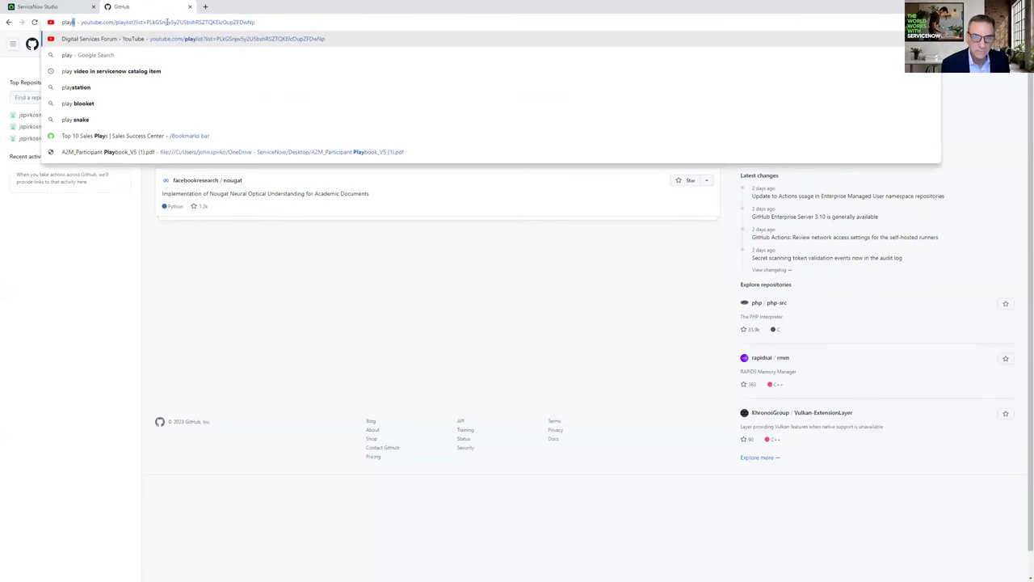
click(211, 40)
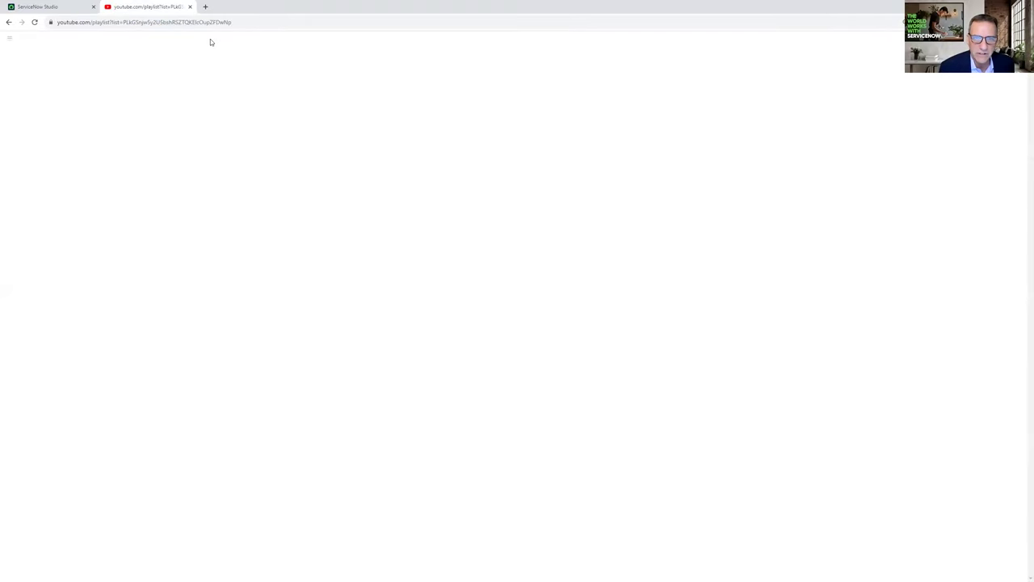
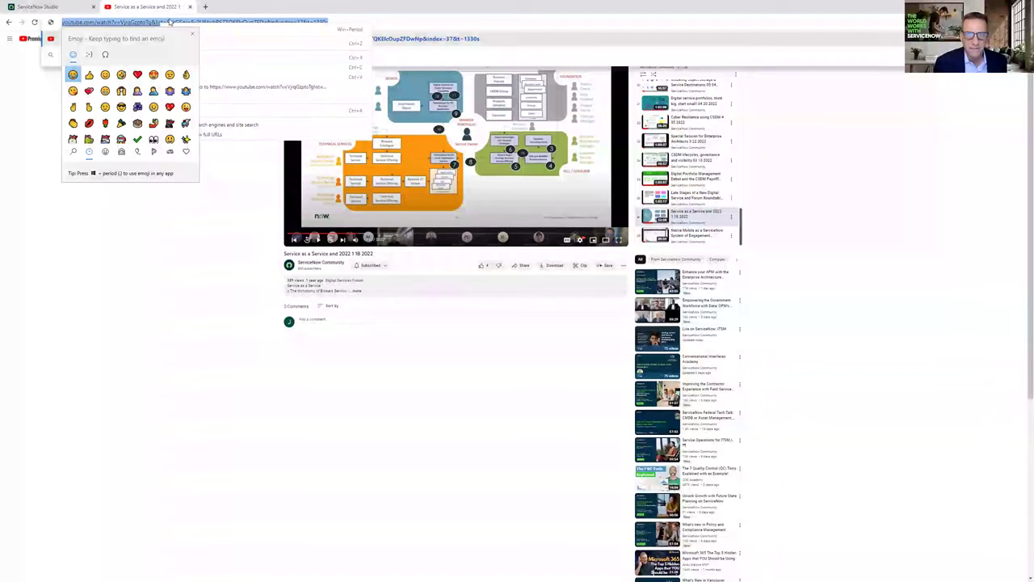
click(199, 65)
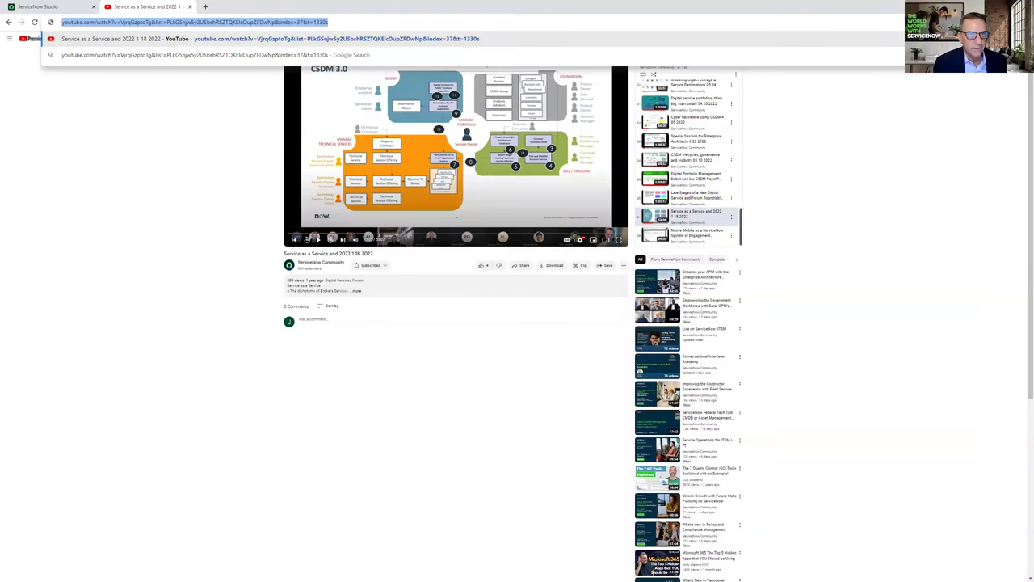
key(Escape)
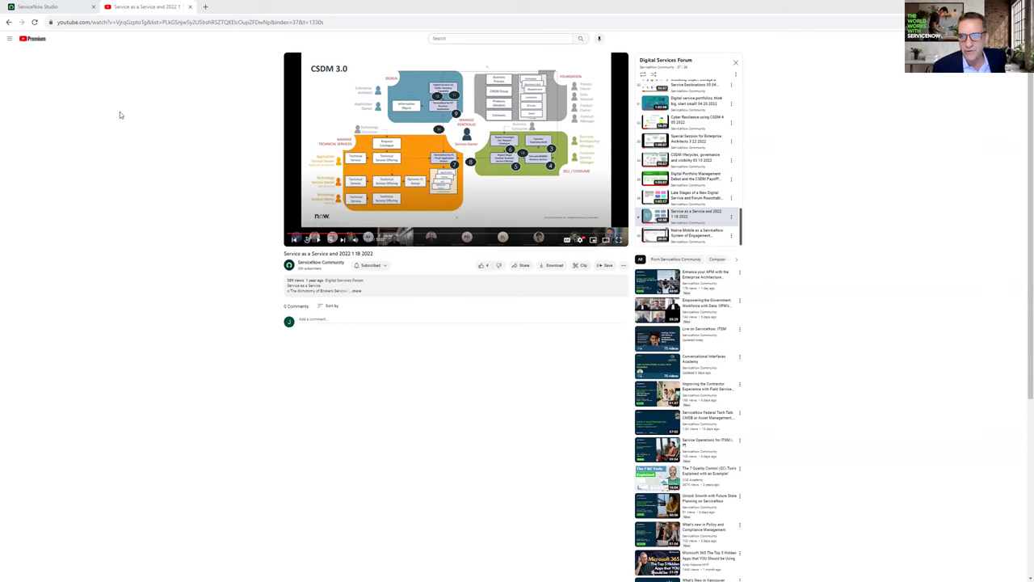
click(55, 5)
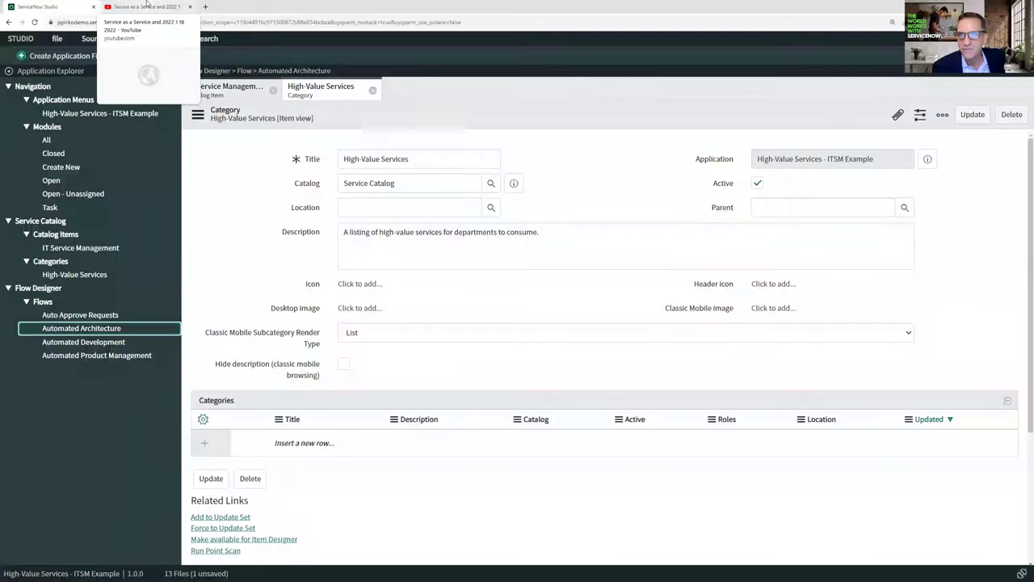
click(146, 5)
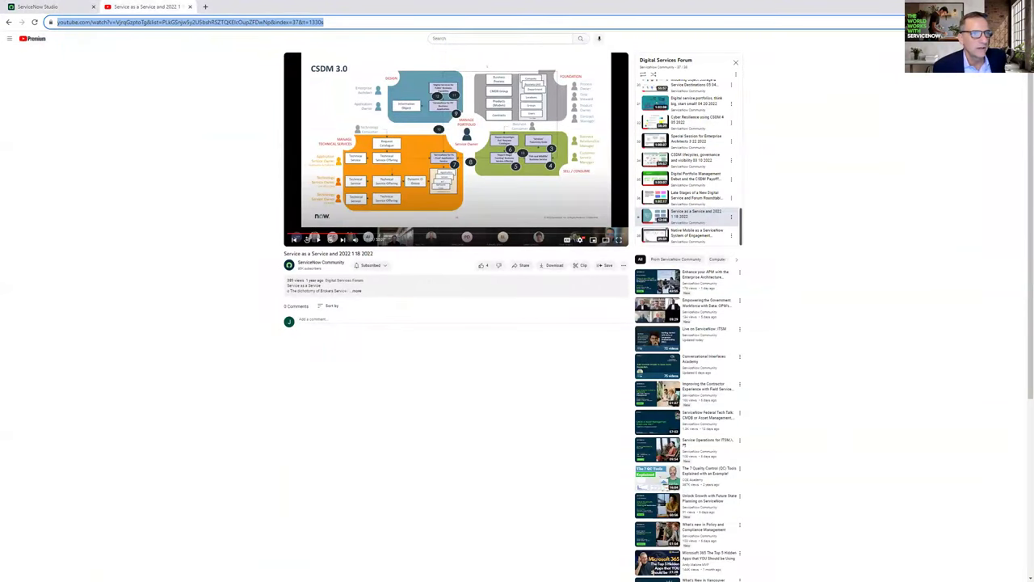
key(alt+Tab)
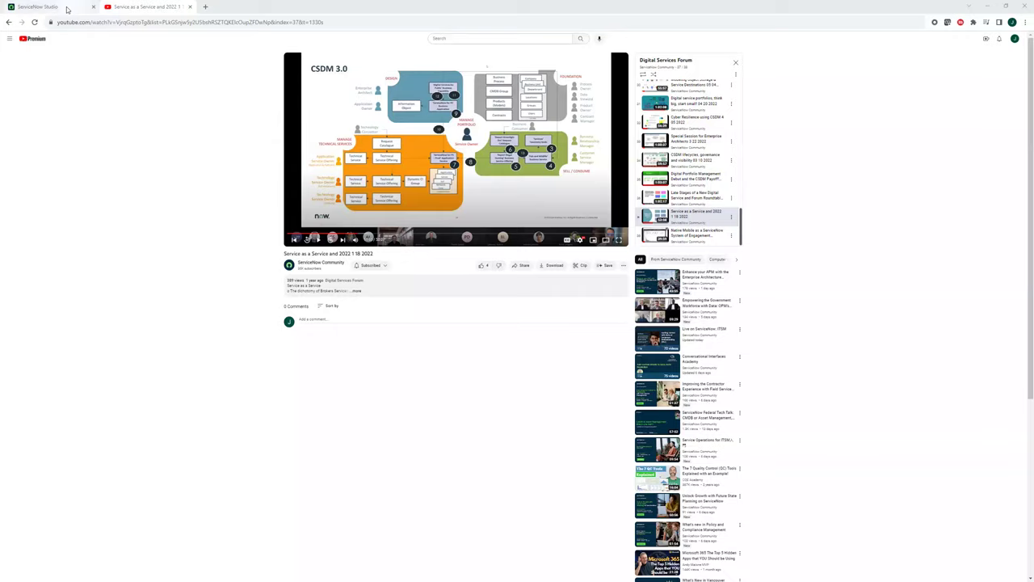
- Return to ServiceNow Studio, switch to the "Digital Services Forum Aug 31st 2023" PowerPoint presentation and maximize its window
click(68, 9)
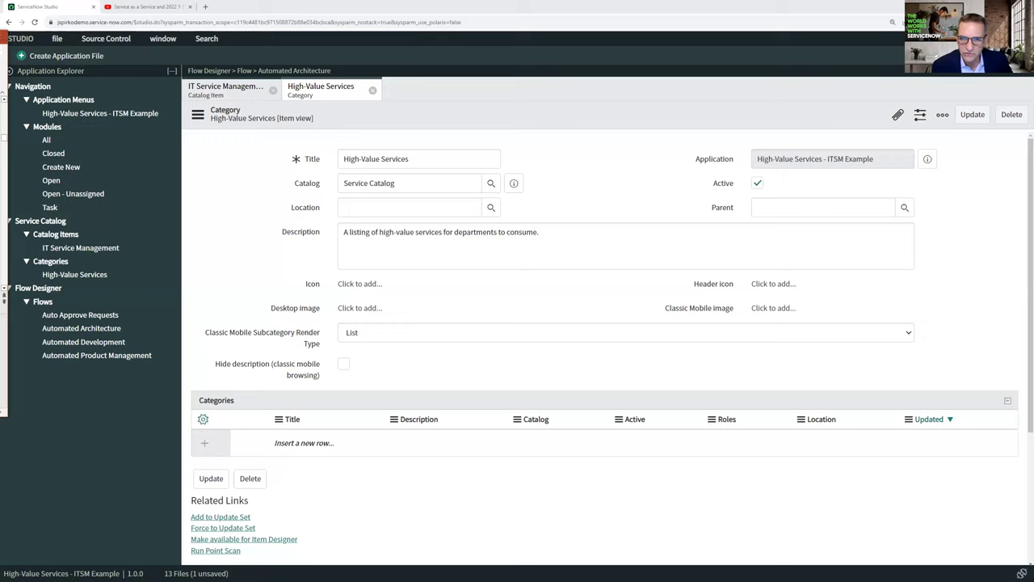
key(alt+Tab)
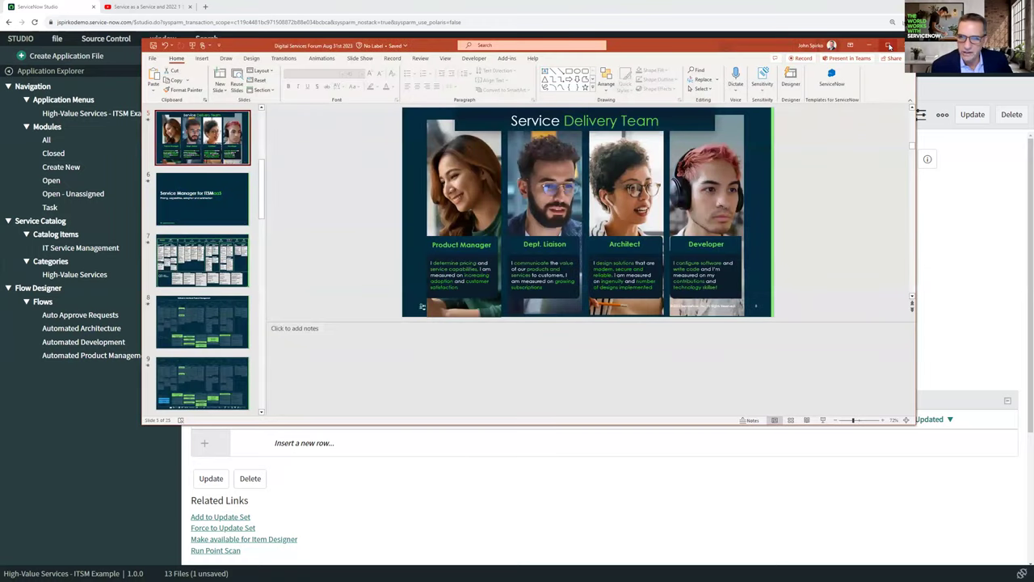
click(889, 46)
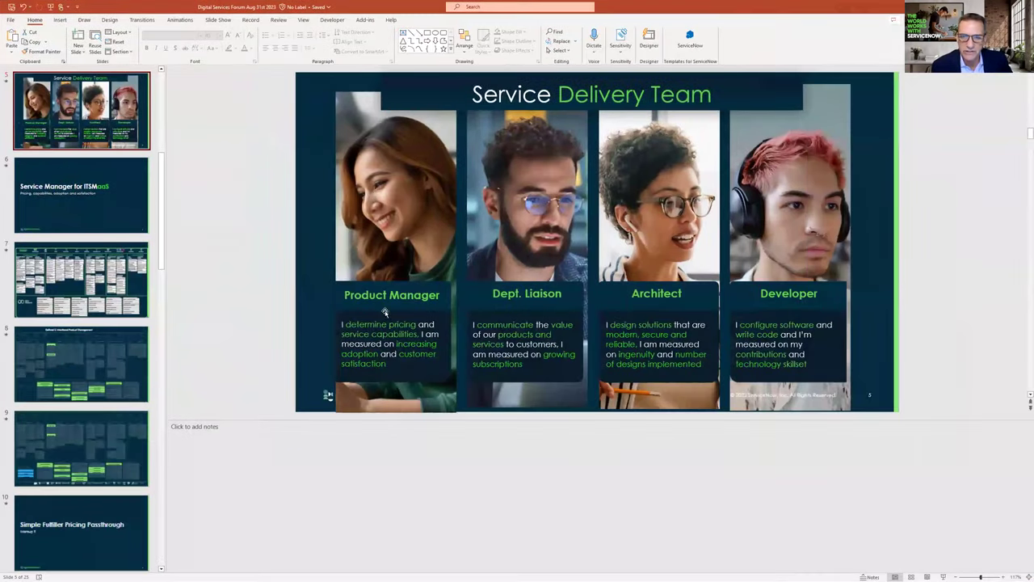